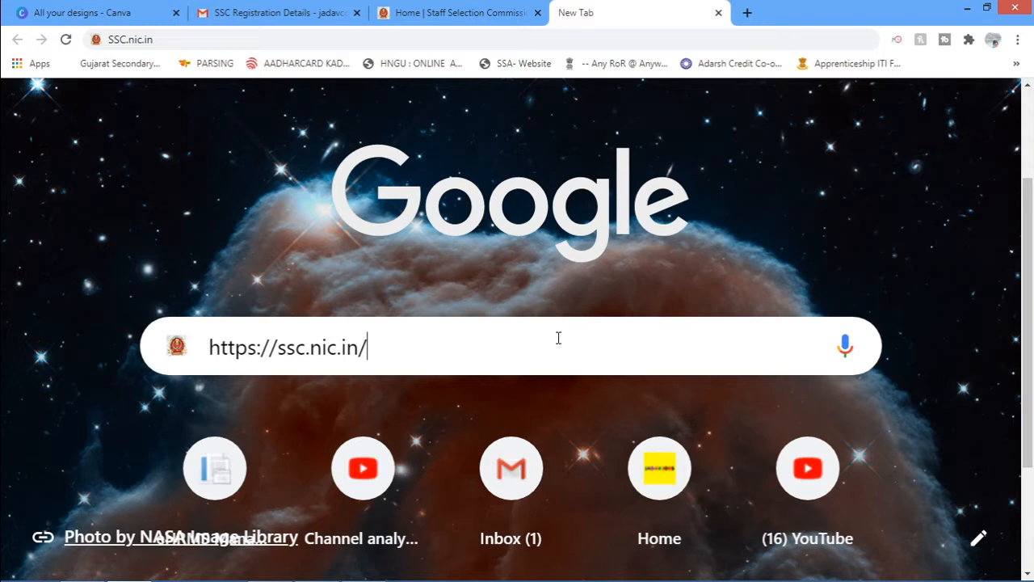
pyautogui.scroll(-1, 494, 306)
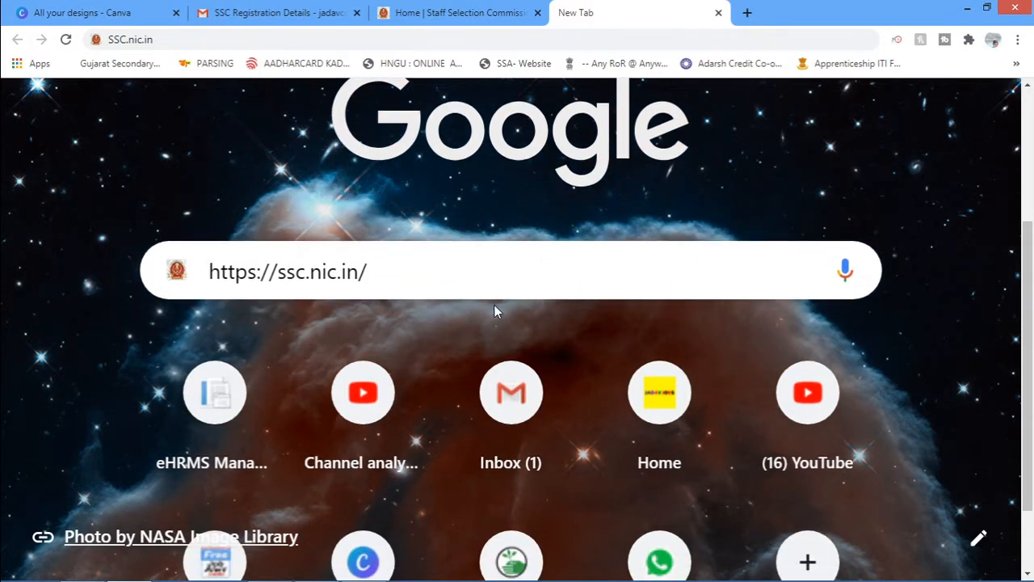
pyautogui.scroll(1, 493, 305)
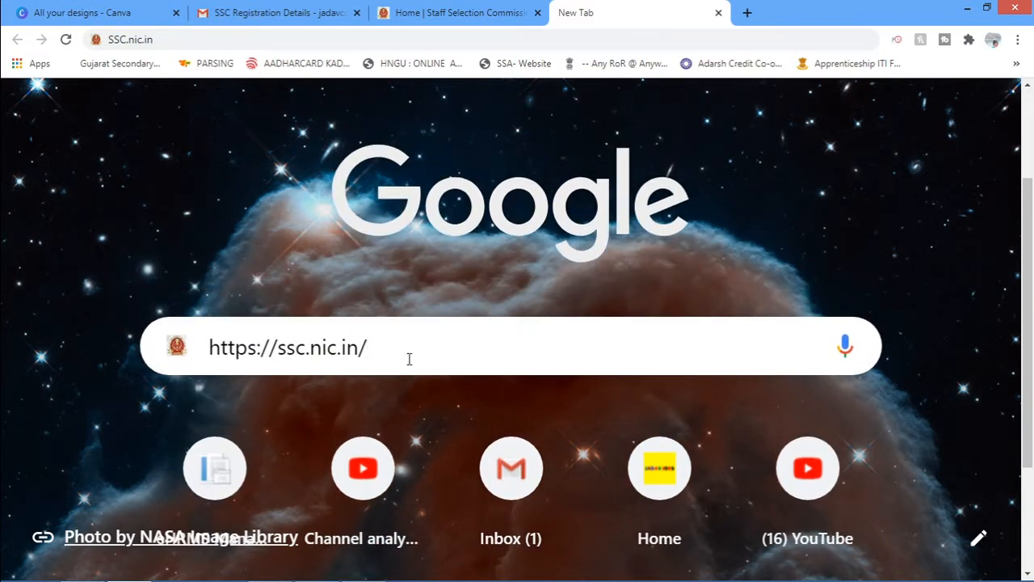
pyautogui.press('Return')
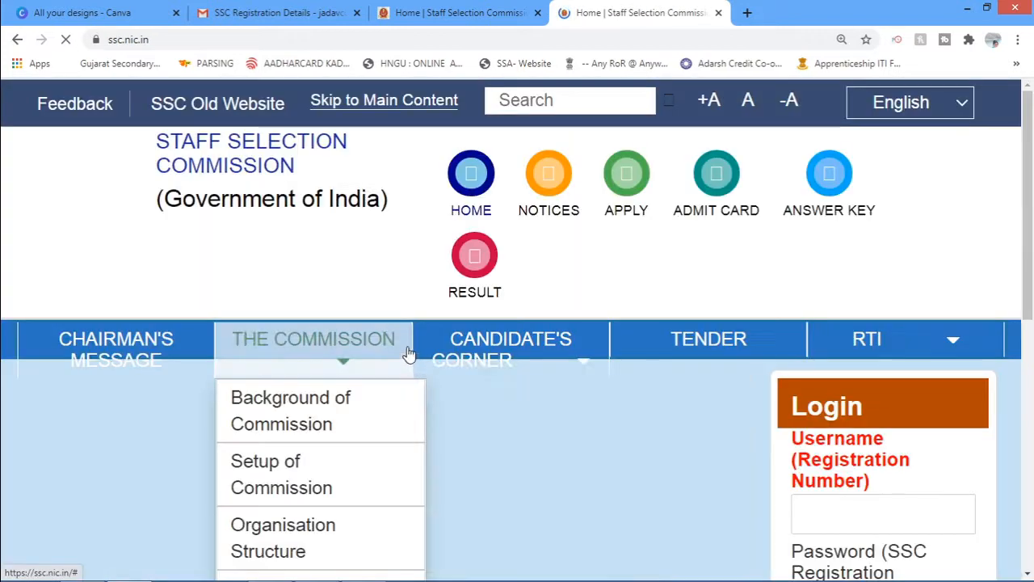
# Enter the captcha code in the candidate login form and log in with the prefilled registration number and password.
pyautogui.scroll(-3, 740, 299)
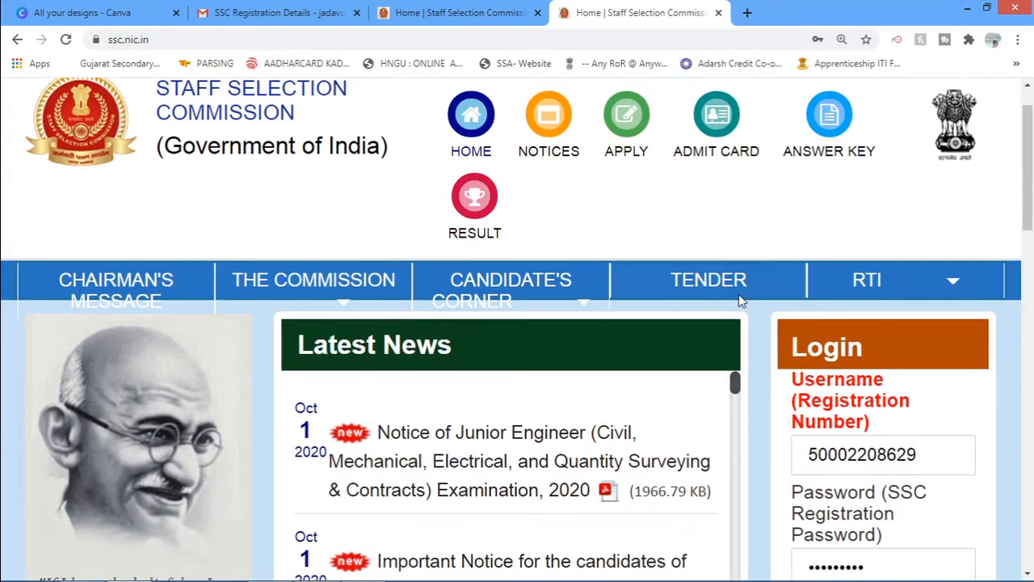
pyautogui.click(934, 291)
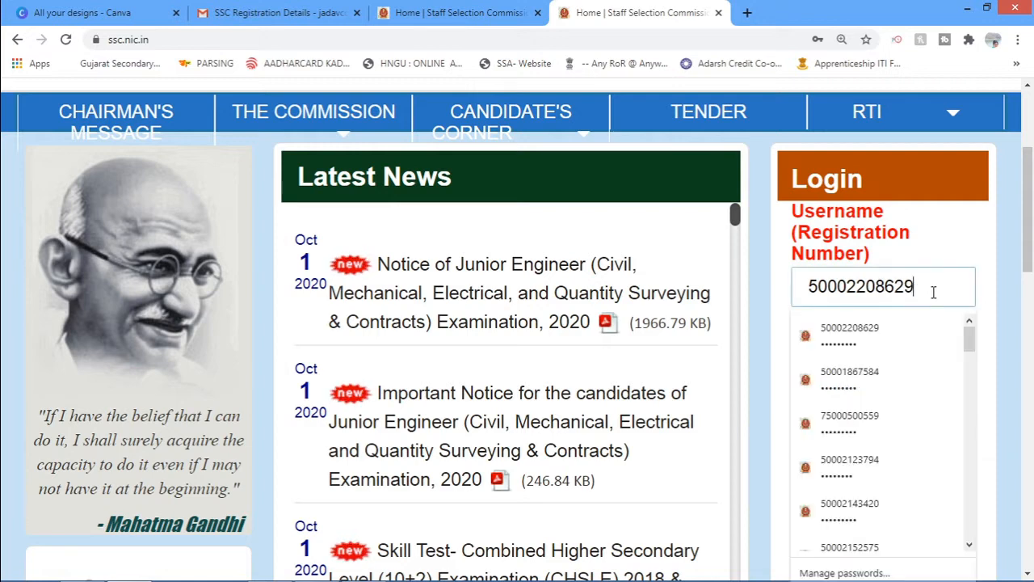
pyautogui.click(782, 286)
pyautogui.click(782, 285)
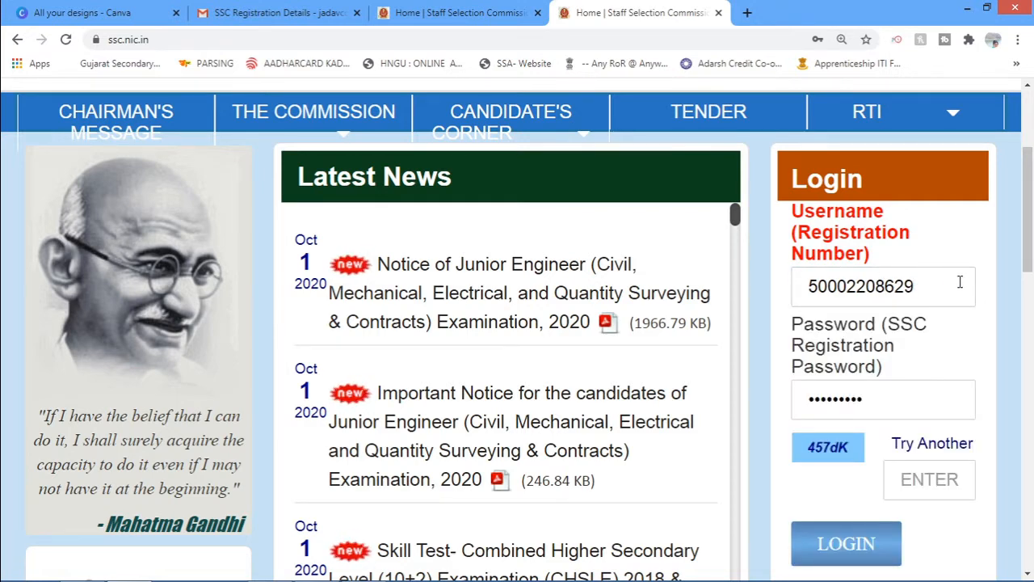
pyautogui.scroll(-2, 889, 282)
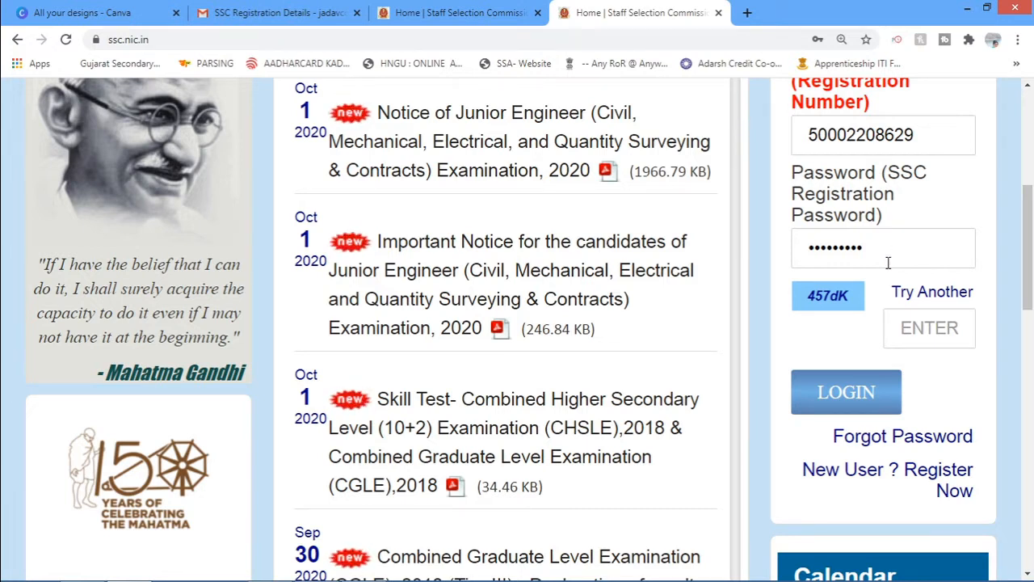
pyautogui.click(916, 330)
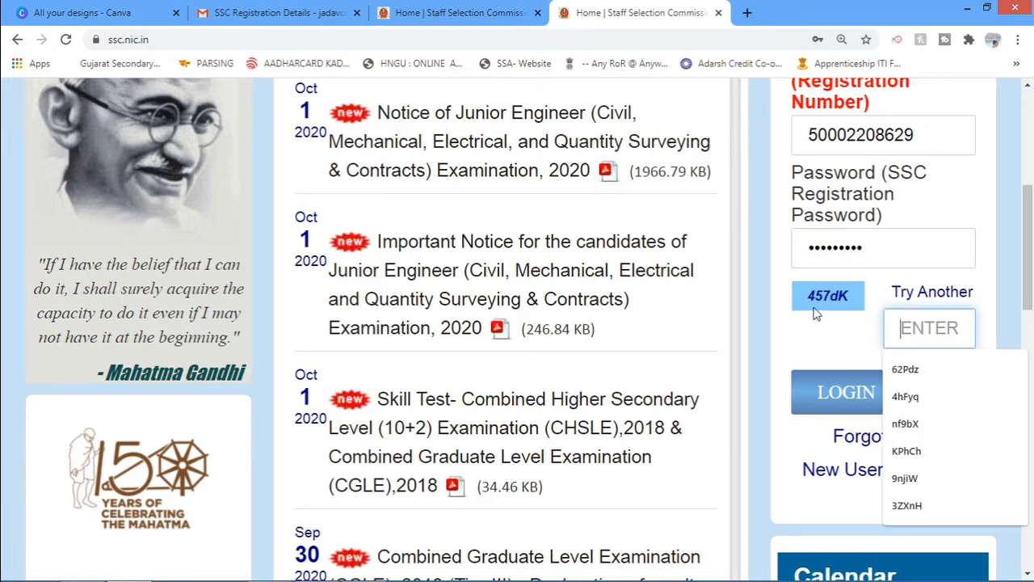
pyautogui.write('457')
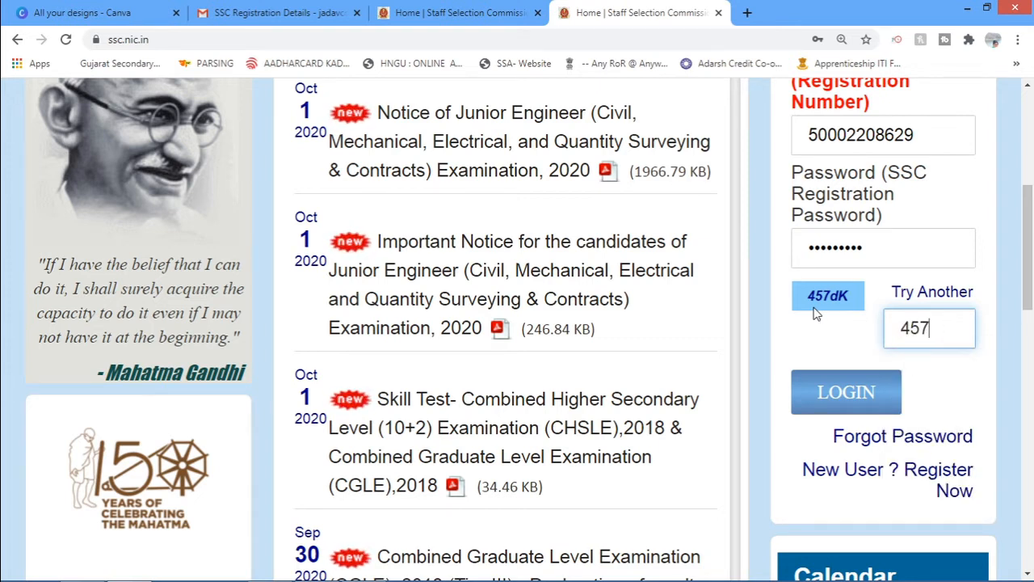
pyautogui.write('dk')
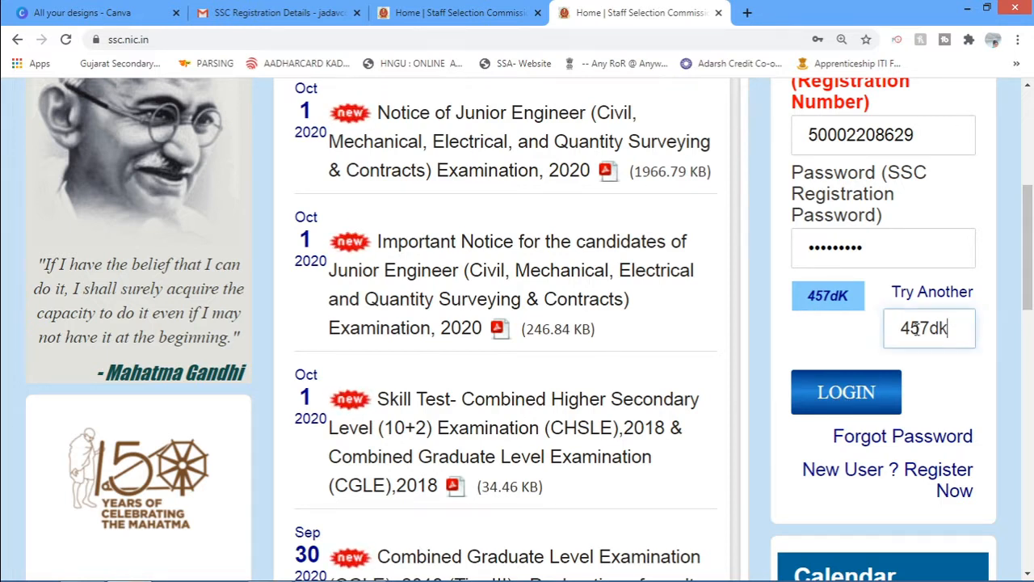
pyautogui.scroll(-1, 819, 396)
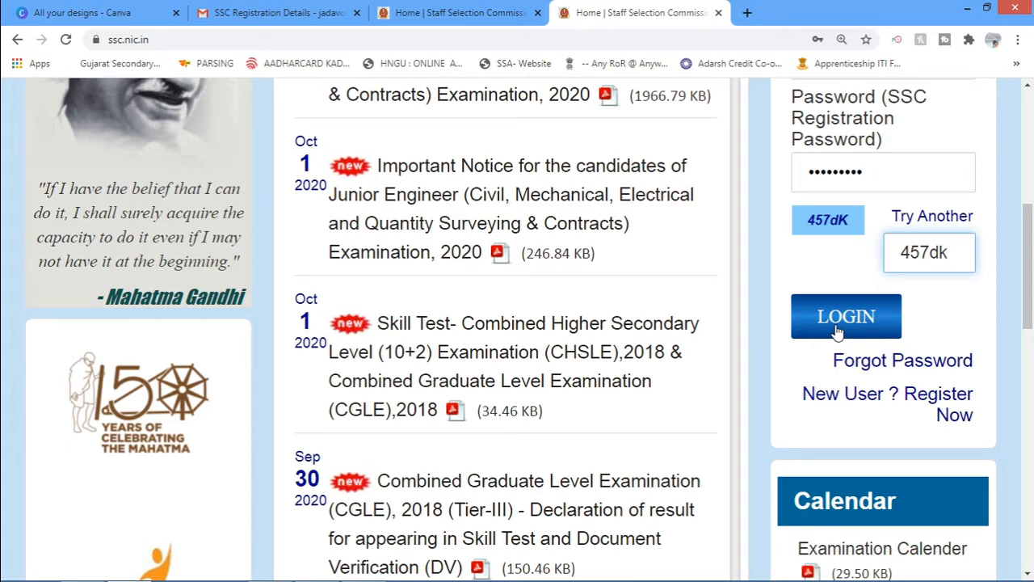
pyautogui.scroll(1, 838, 328)
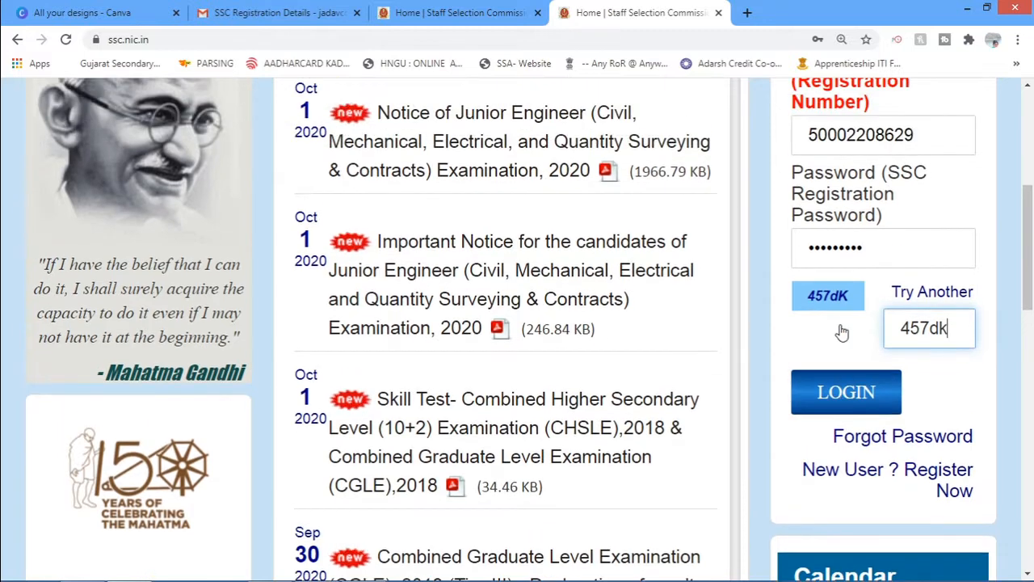
pyautogui.click(822, 389)
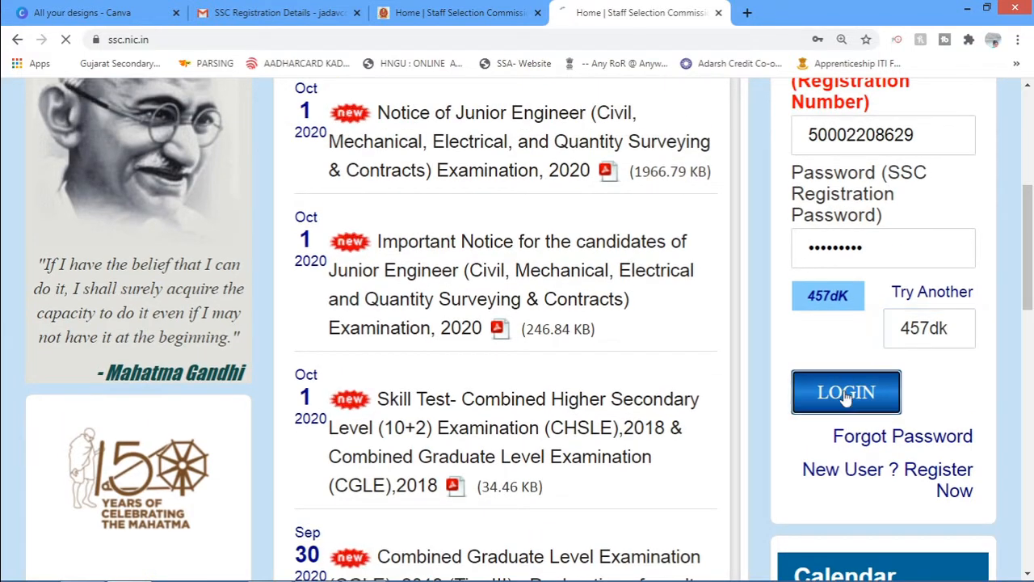
pyautogui.scroll(-3, 420, 295)
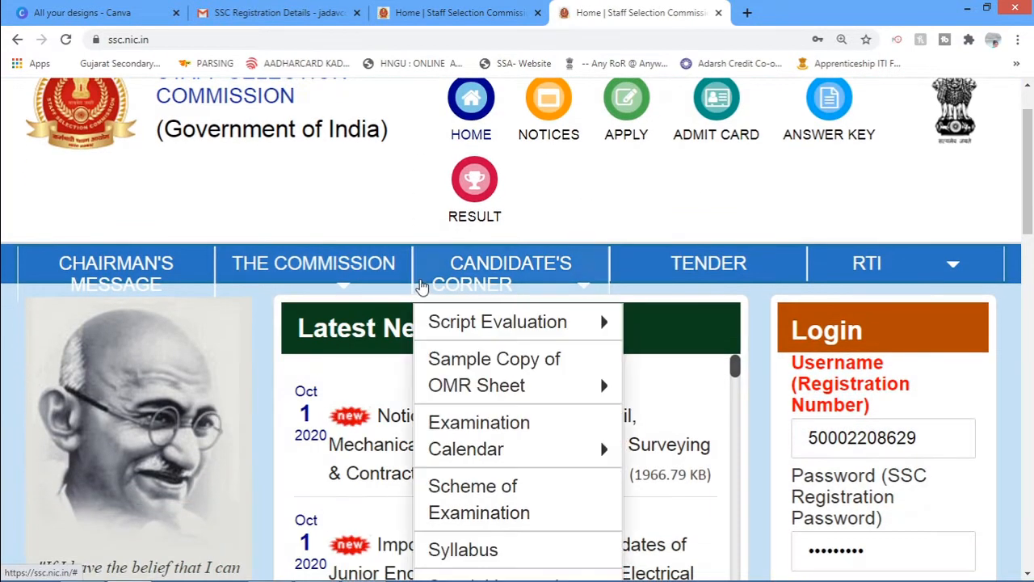
pyautogui.scroll(-1, 791, 342)
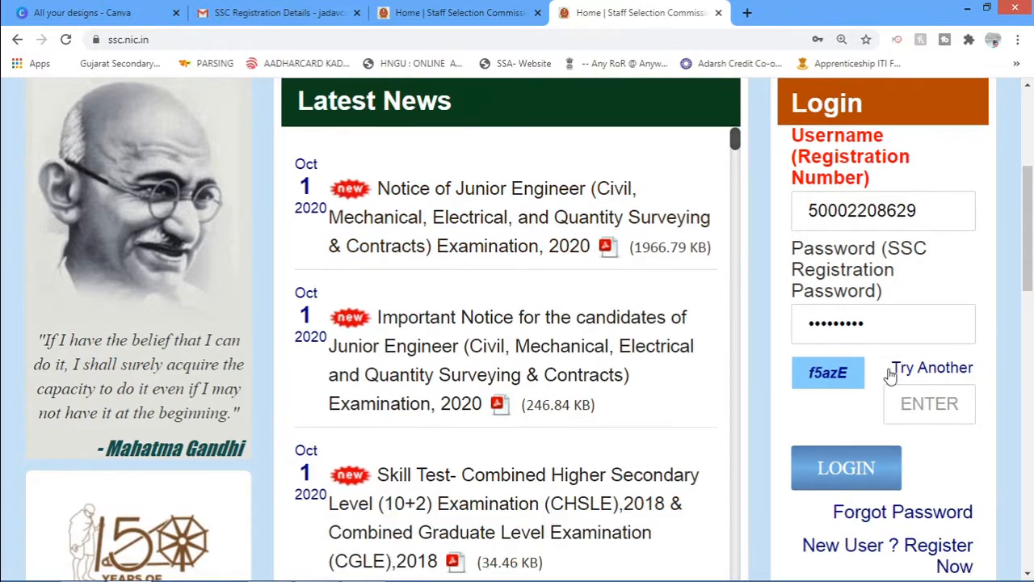
pyautogui.scroll(-1, 889, 374)
pyautogui.scroll(1, 854, 353)
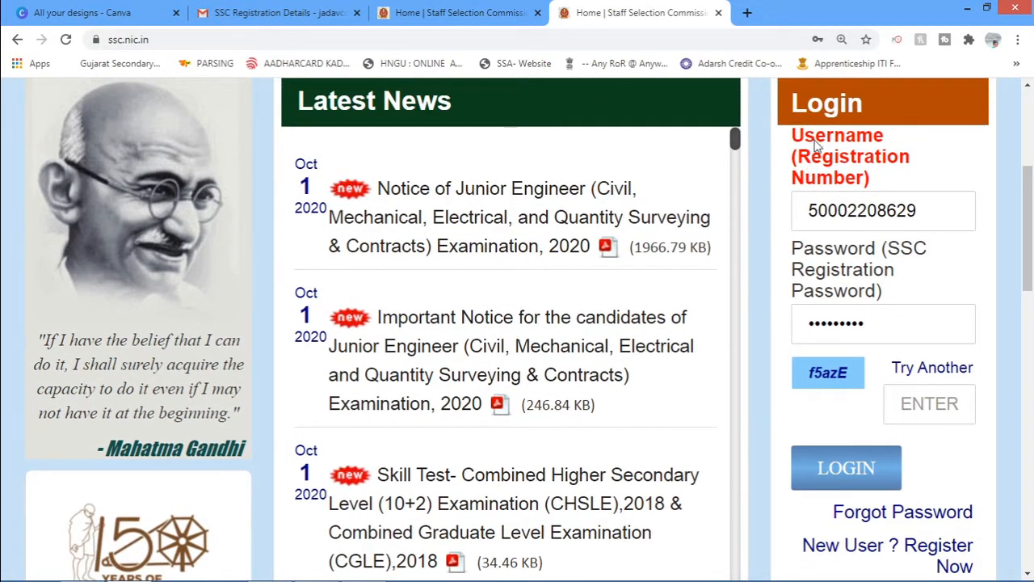
pyautogui.scroll(-2, 845, 315)
pyautogui.scroll(3, 827, 304)
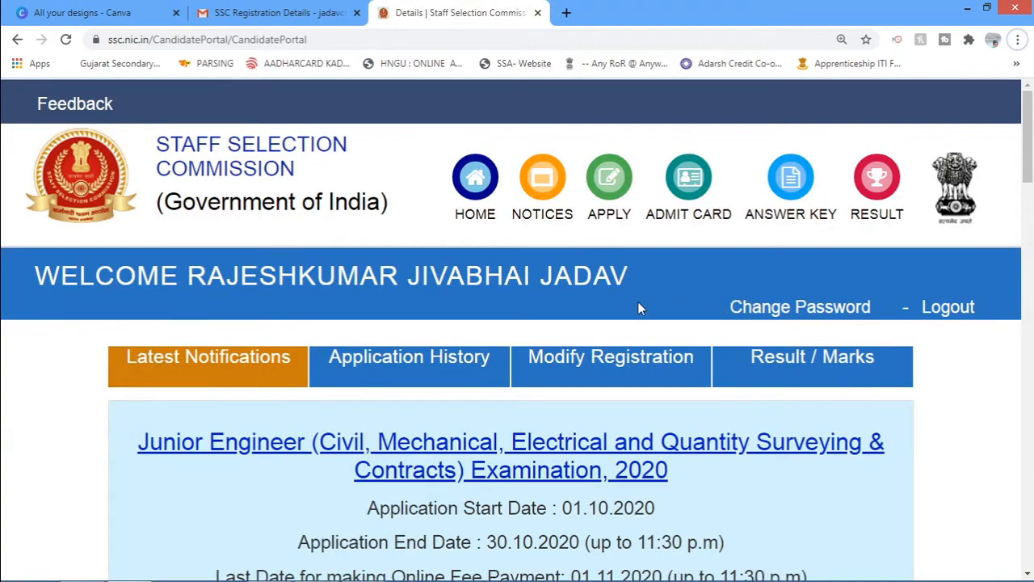
# Review the latest examination notifications in the candidate portal, including their application dates, fee payment dates and available links.
pyautogui.scroll(-3, 428, 253)
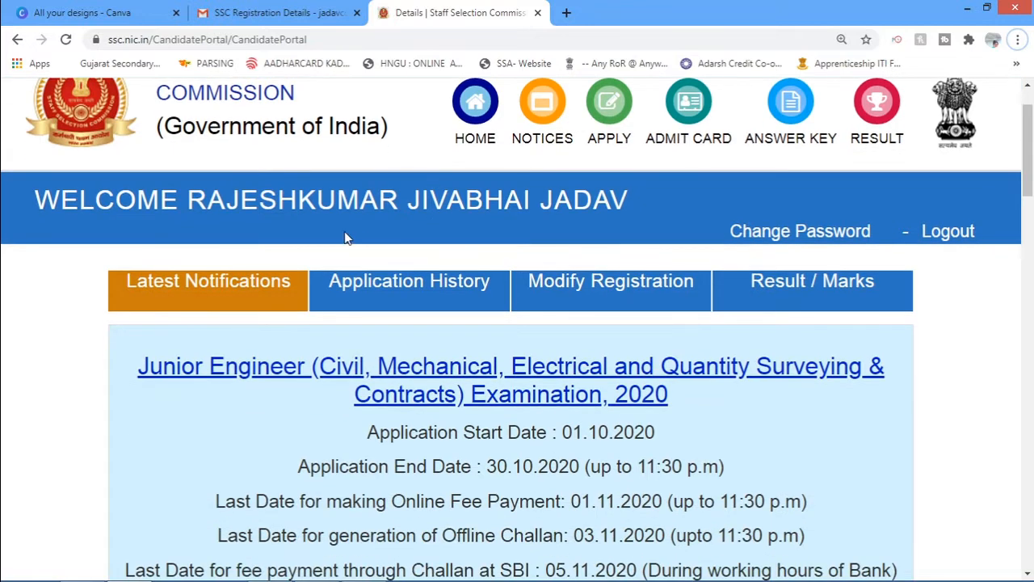
pyautogui.scroll(-2, 321, 256)
pyautogui.scroll(2, 341, 278)
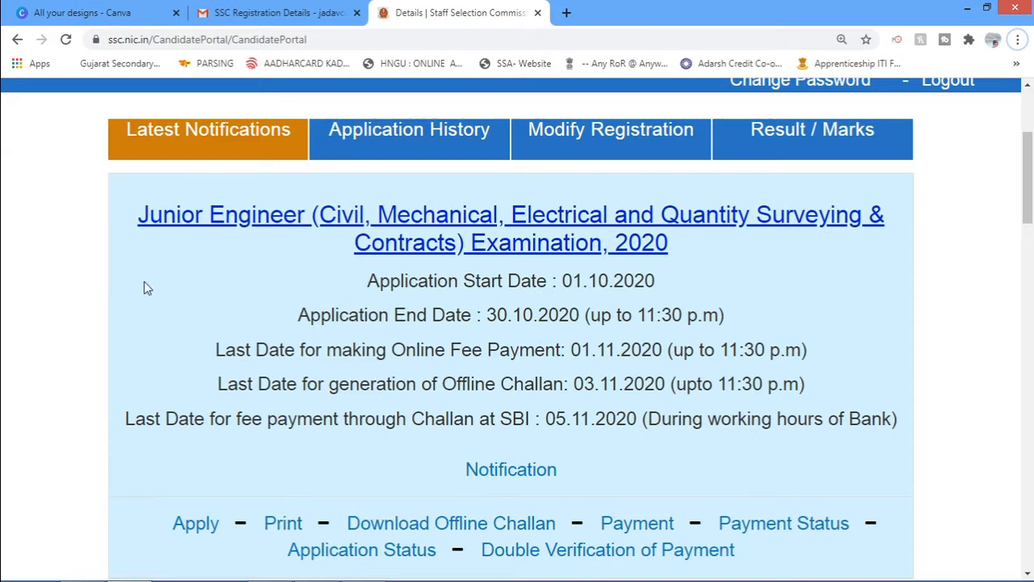
pyautogui.scroll(-3, 238, 307)
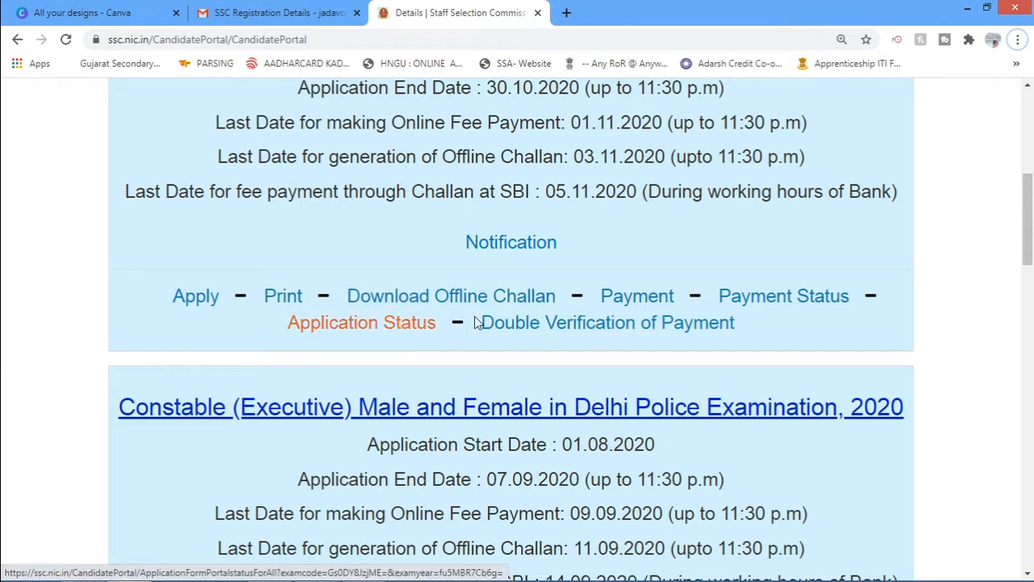
pyautogui.click(778, 302)
pyautogui.scroll(-3, 457, 386)
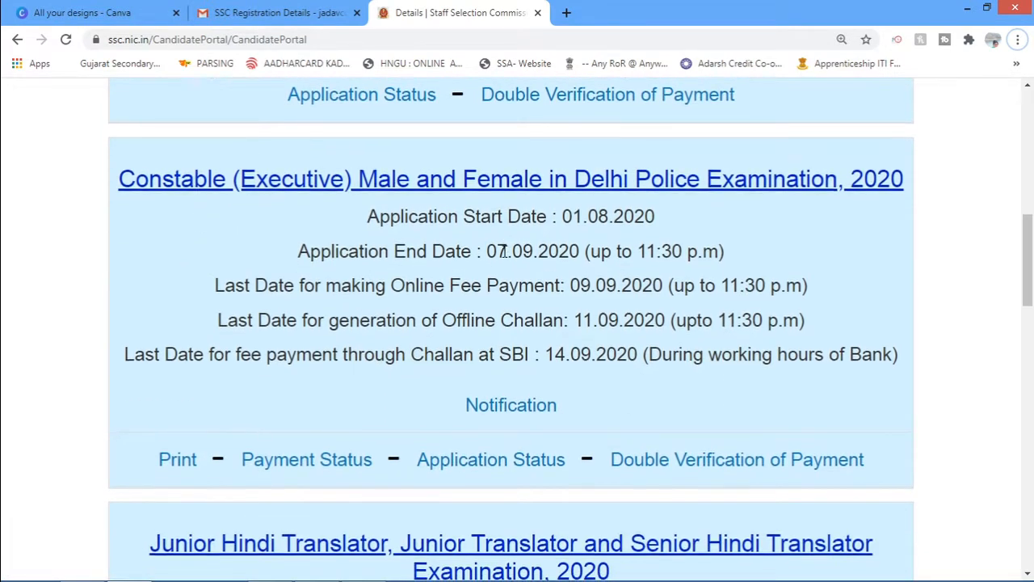
pyautogui.scroll(-2, 201, 288)
pyautogui.scroll(-1, 319, 337)
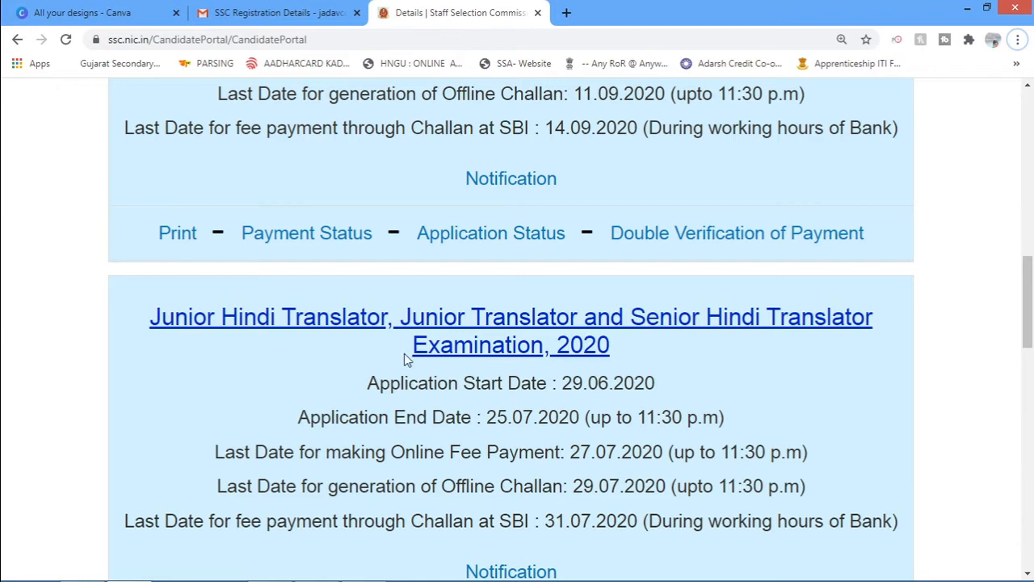
pyautogui.scroll(-5, 406, 360)
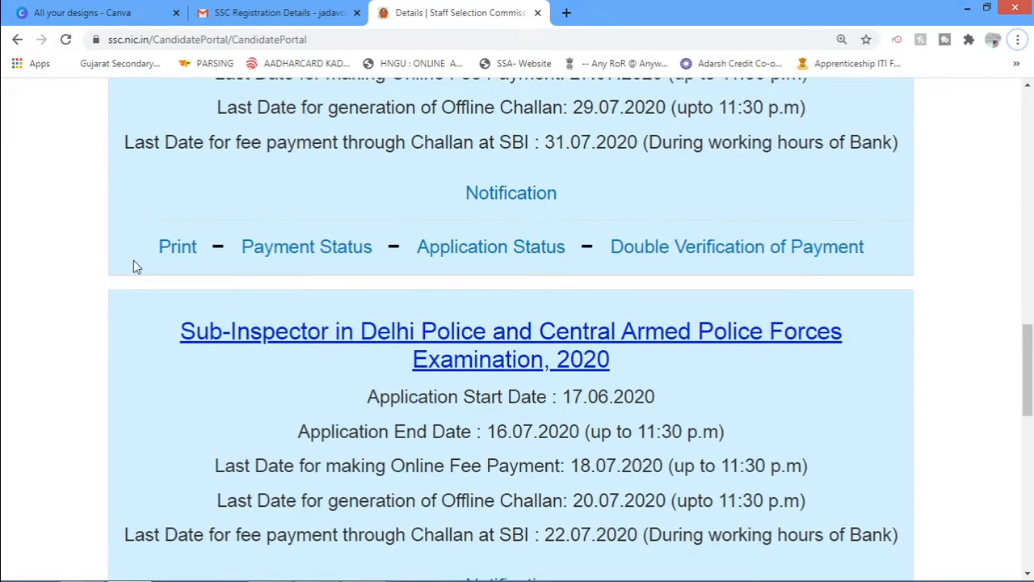
pyautogui.scroll(-2, 162, 303)
pyautogui.scroll(-1, 250, 242)
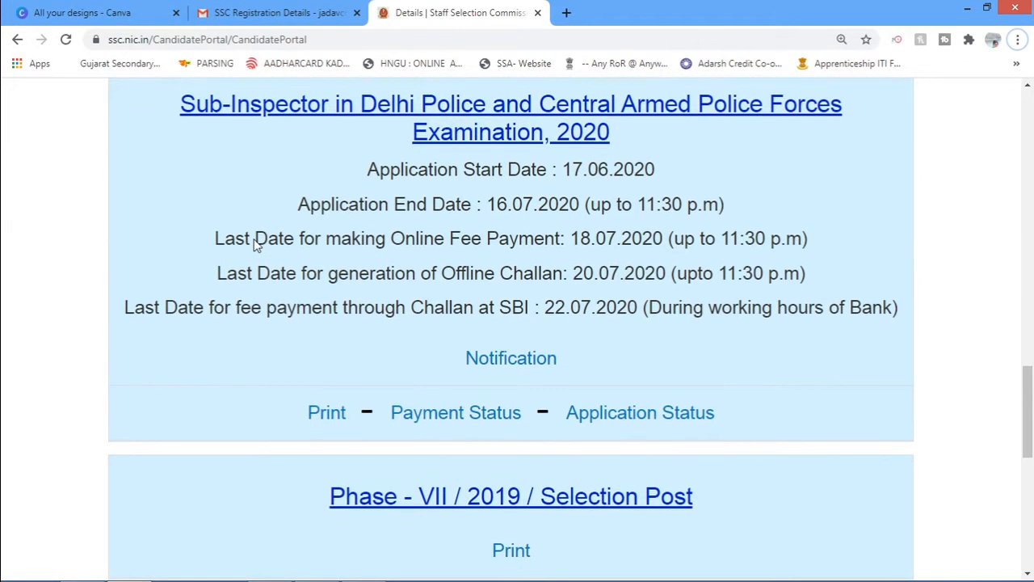
pyautogui.scroll(-7, 376, 299)
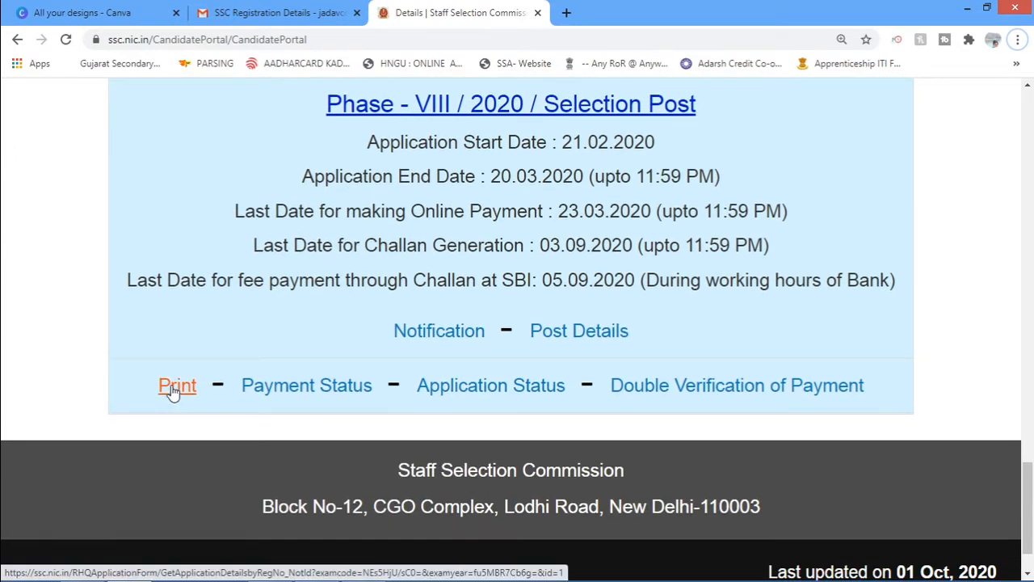
# Open the application form for the Junior Engineer (Civil, Mechanical, Electrical and Quantity Surveying & Contracts) Examination, 2020.
pyautogui.scroll(12, 172, 389)
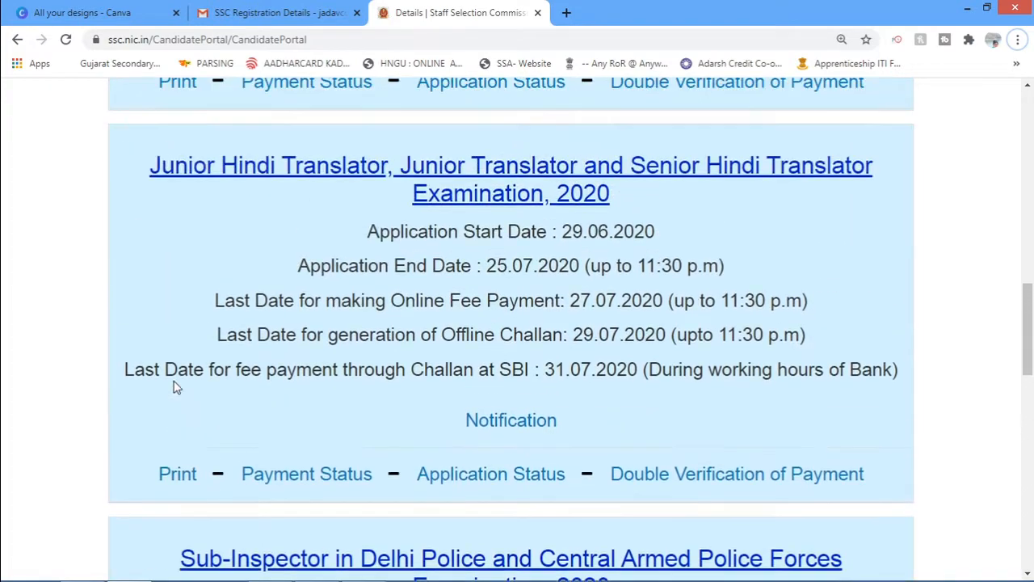
pyautogui.scroll(11, 172, 389)
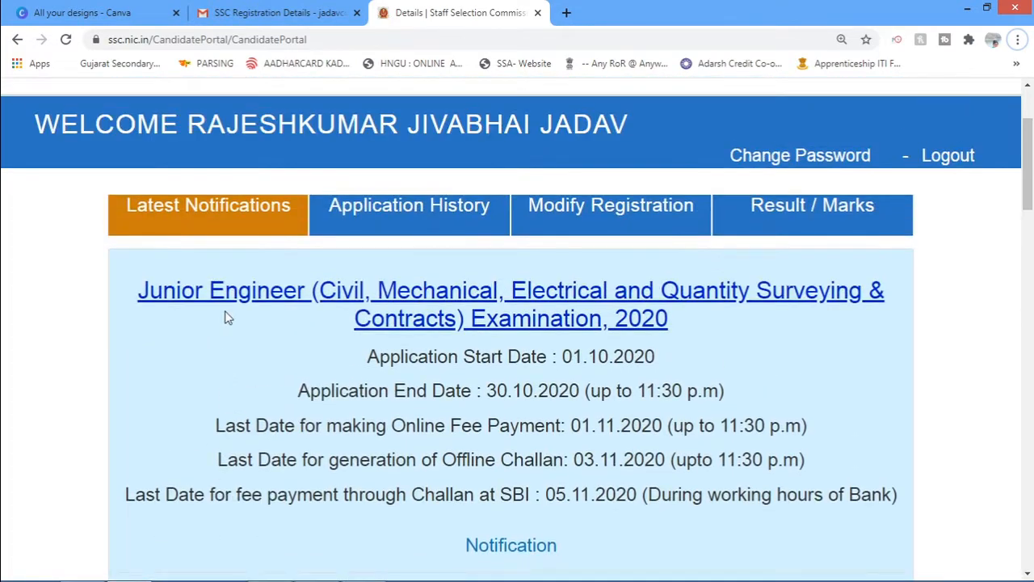
pyautogui.scroll(-2, 229, 318)
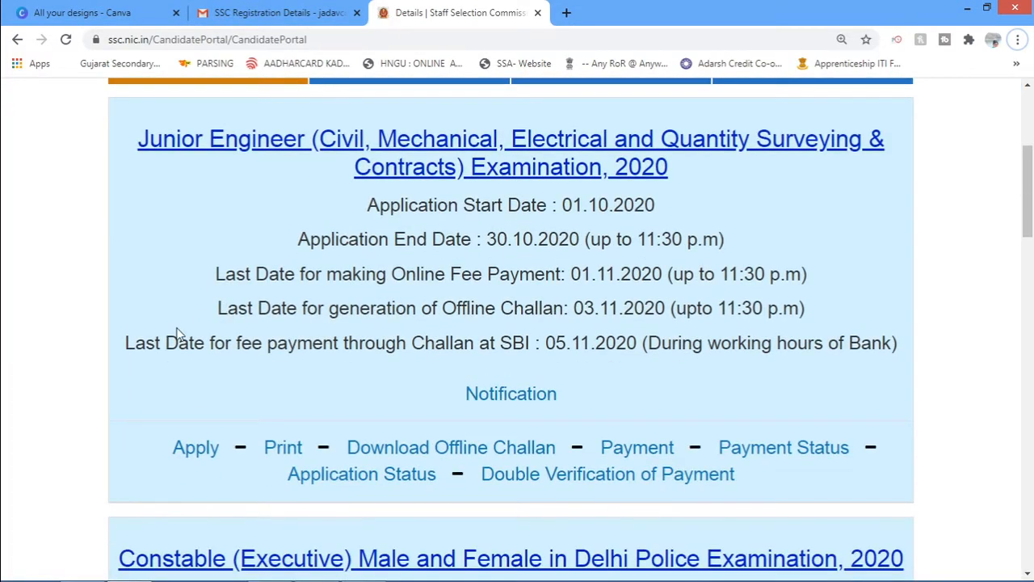
pyautogui.click(196, 449)
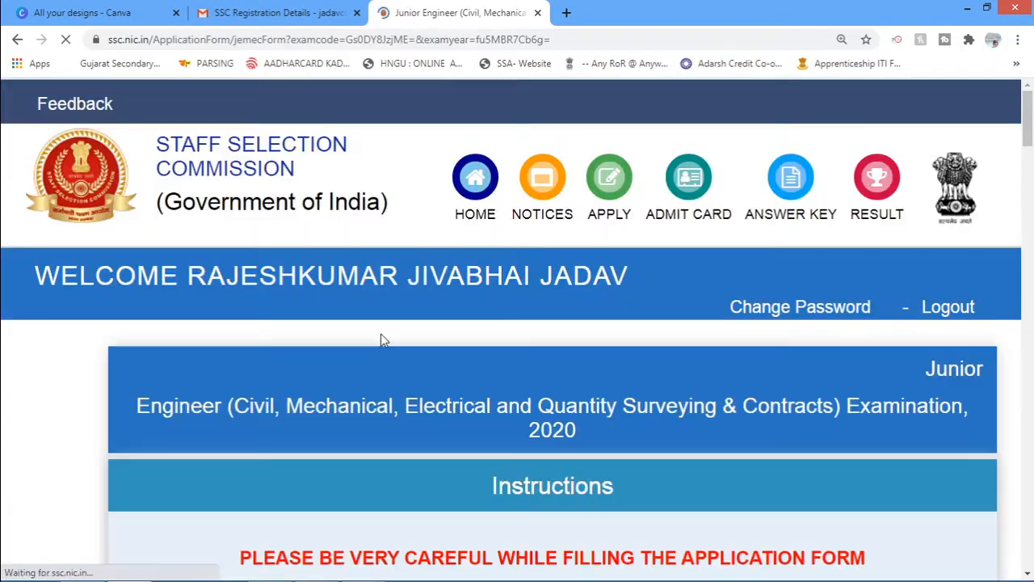
# Review the prefilled candidate details in the application form, from the candidate's name to the matriculation roll number.
pyautogui.scroll(-3, 569, 317)
pyautogui.scroll(-2, 569, 317)
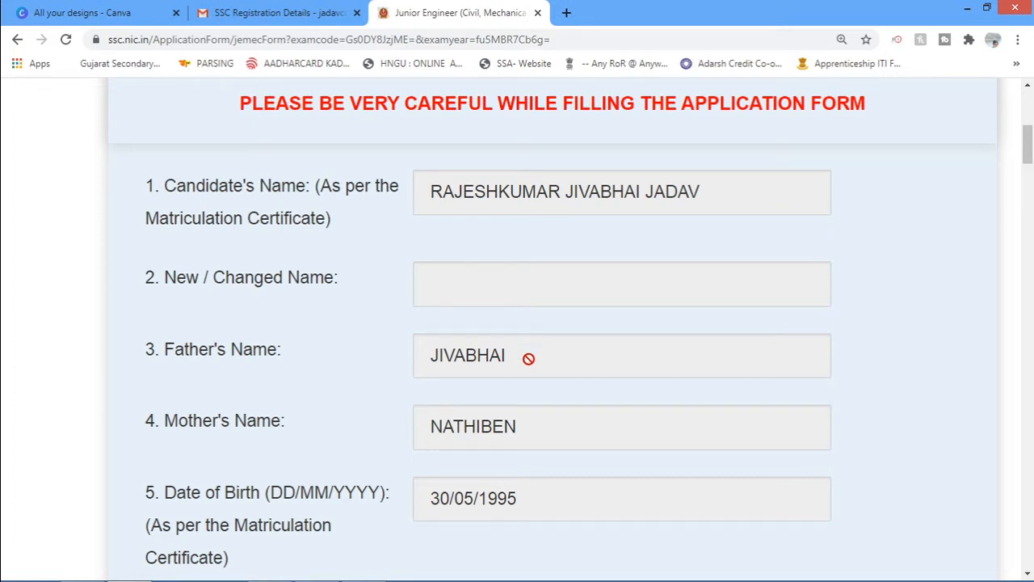
pyautogui.scroll(-4, 527, 356)
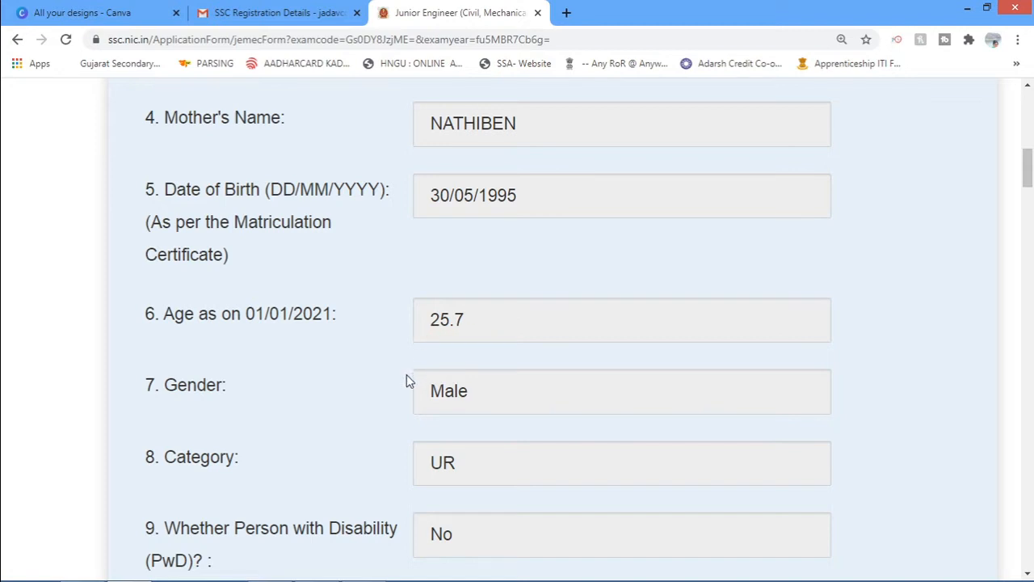
pyautogui.scroll(-1, 385, 439)
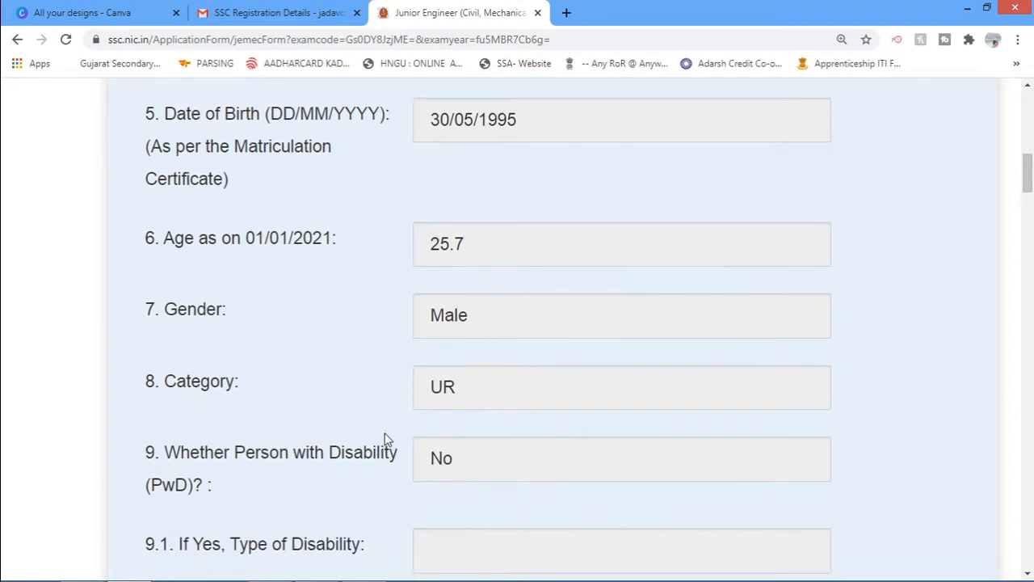
pyautogui.scroll(-1, 391, 431)
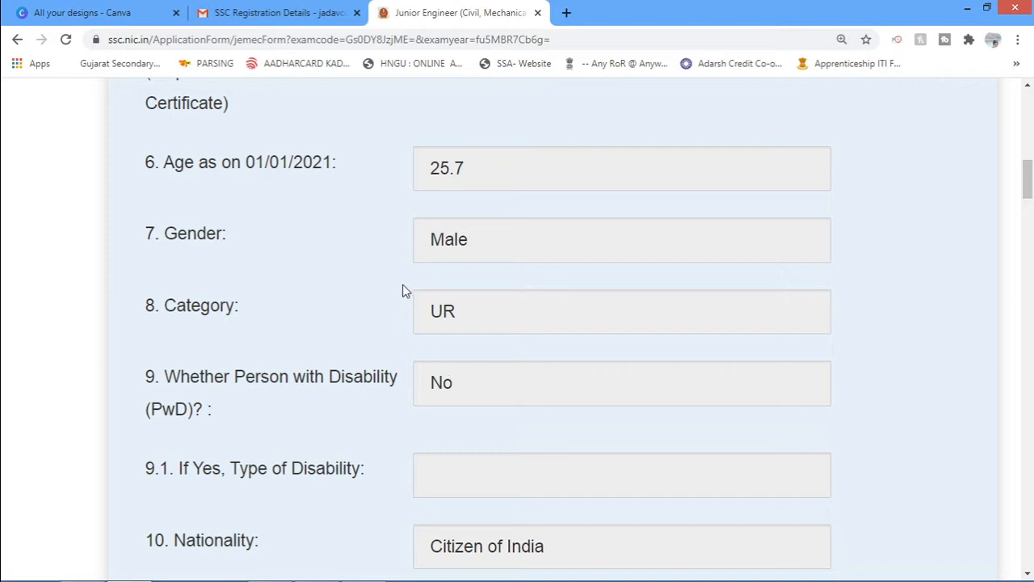
pyautogui.scroll(1, 465, 175)
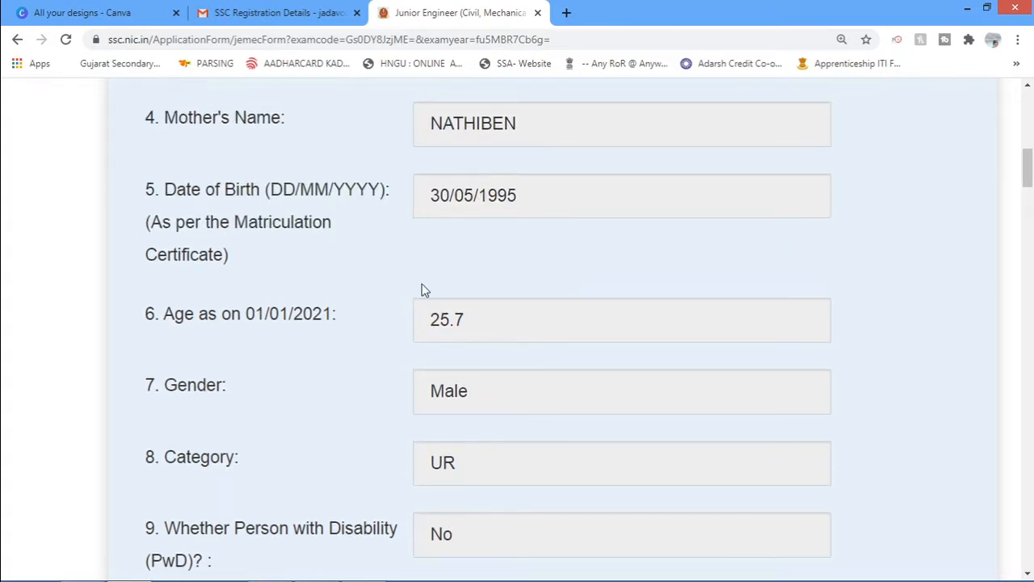
pyautogui.scroll(-1, 453, 323)
pyautogui.scroll(-2, 452, 363)
pyautogui.scroll(-3, 434, 372)
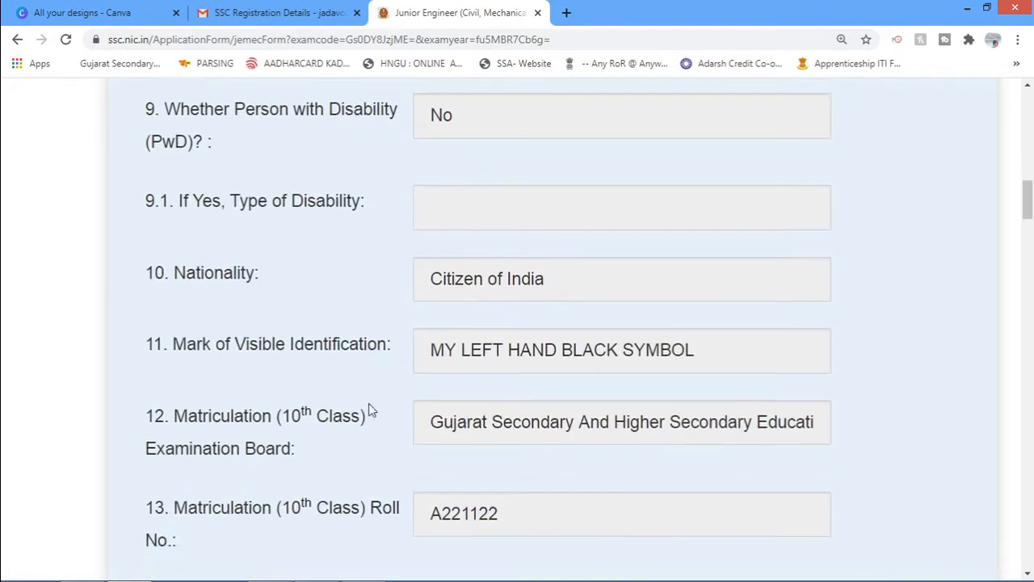
# Choose WR-Gandhinagar(7012) as the first preferred examination centre in field 15.
pyautogui.scroll(-1, 485, 323)
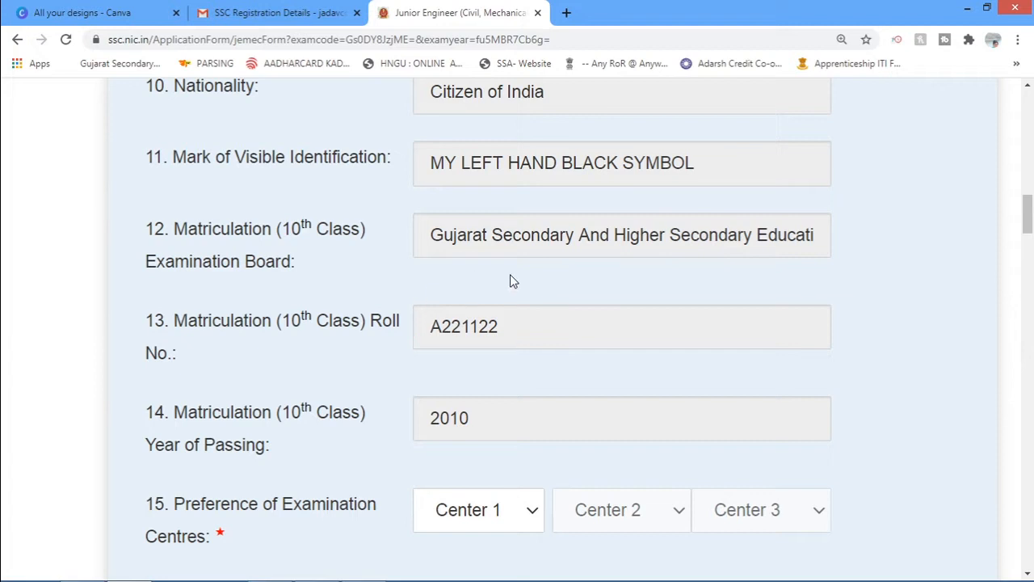
pyautogui.scroll(-3, 399, 288)
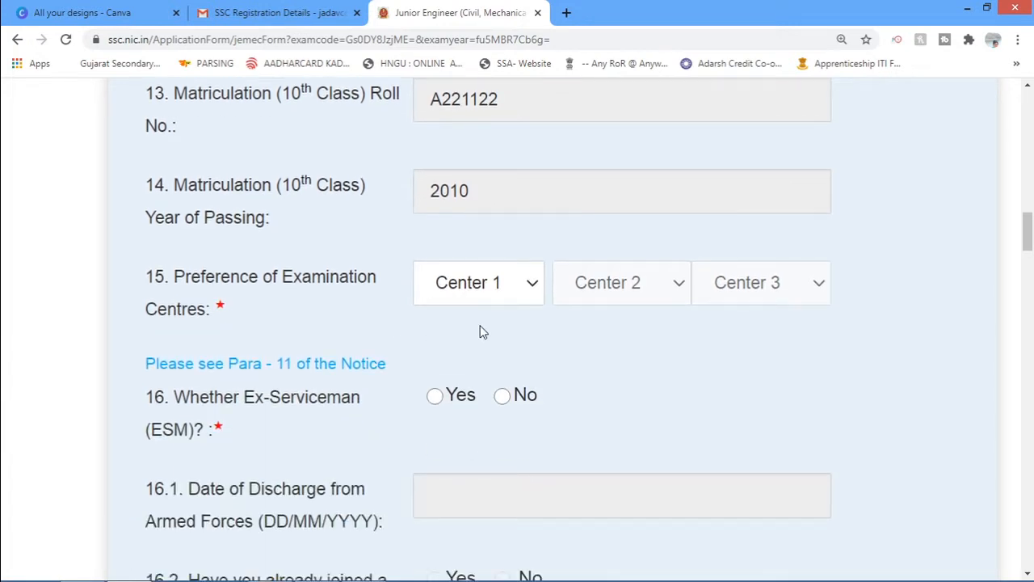
pyautogui.scroll(-1, 364, 290)
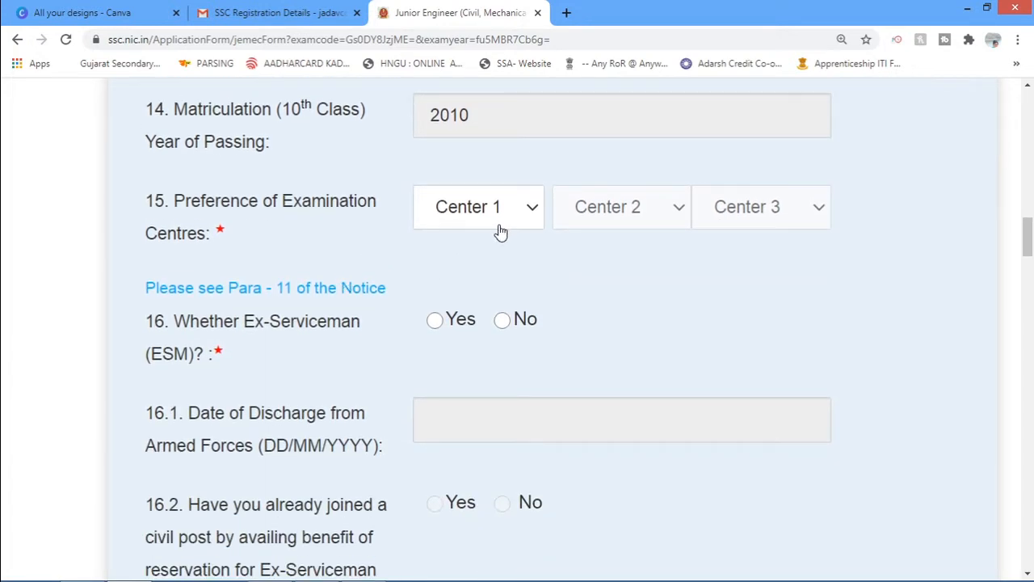
pyautogui.click(475, 220)
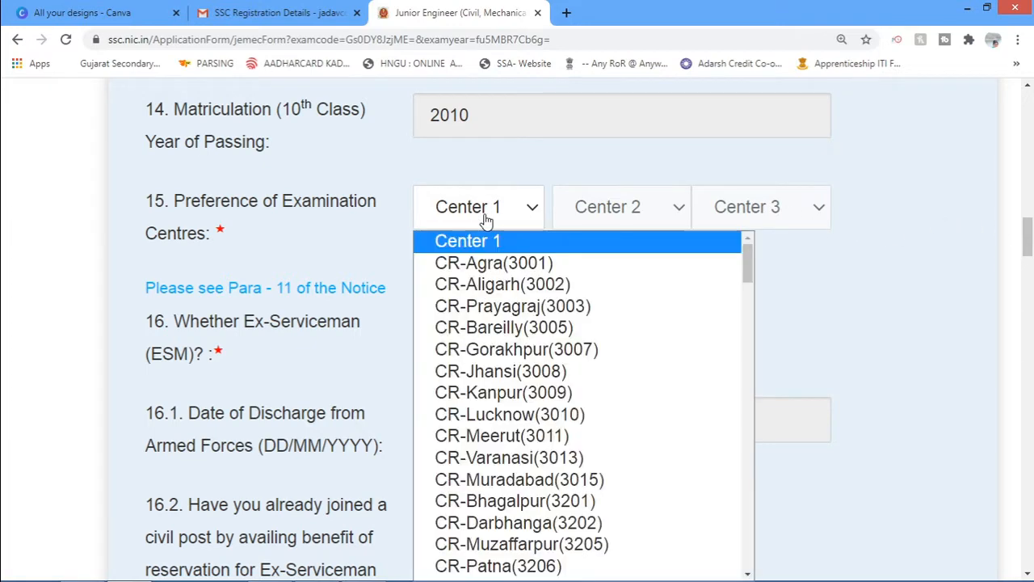
pyautogui.press('w')
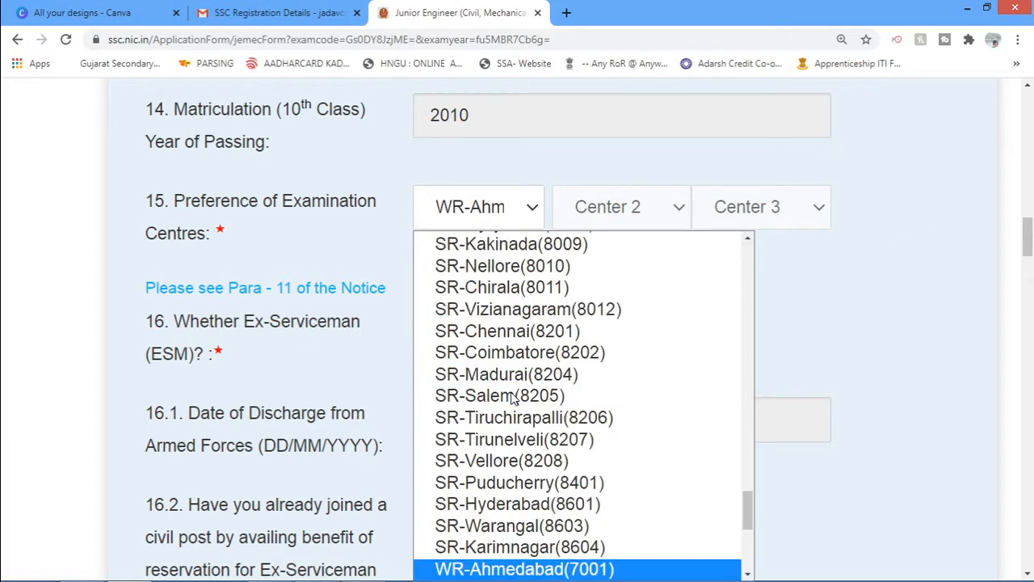
pyautogui.scroll(-3, 512, 420)
pyautogui.scroll(-3, 525, 429)
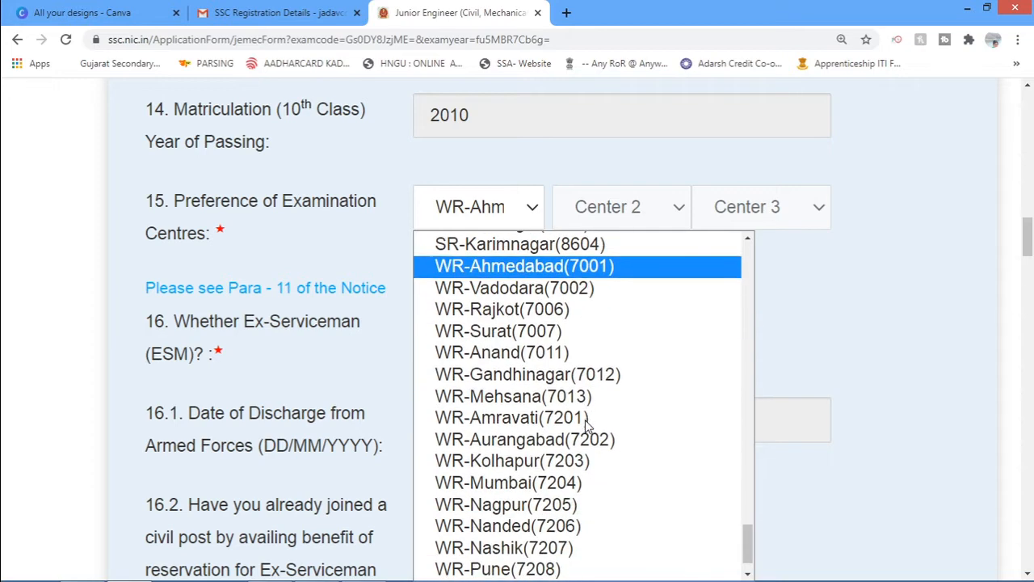
pyautogui.click(509, 378)
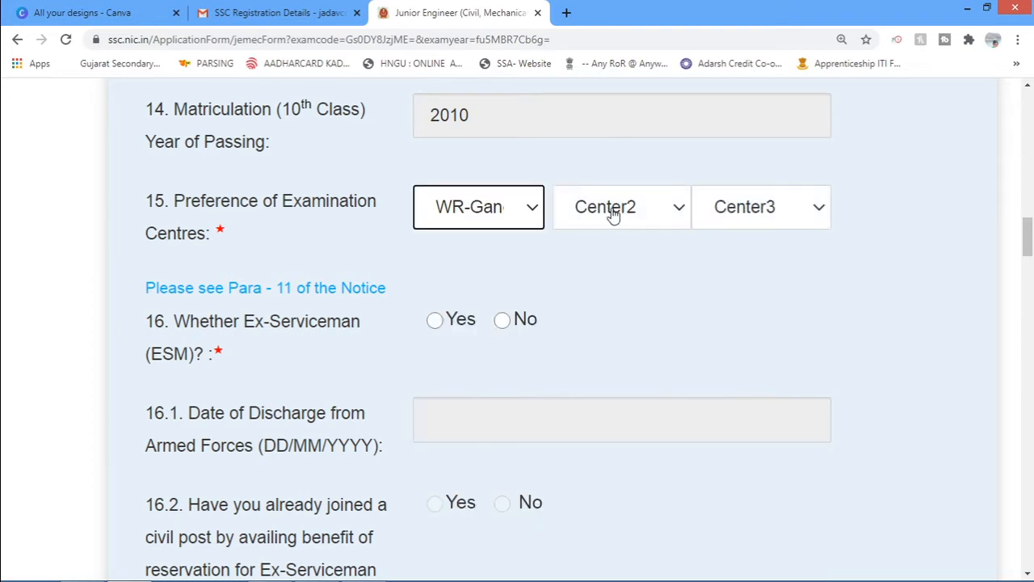
# Choose WR-Ahmedabad(7001) as the second and WR-Vadodara(7002) as the third preferred examination centre.
pyautogui.click(612, 214)
pyautogui.click(626, 265)
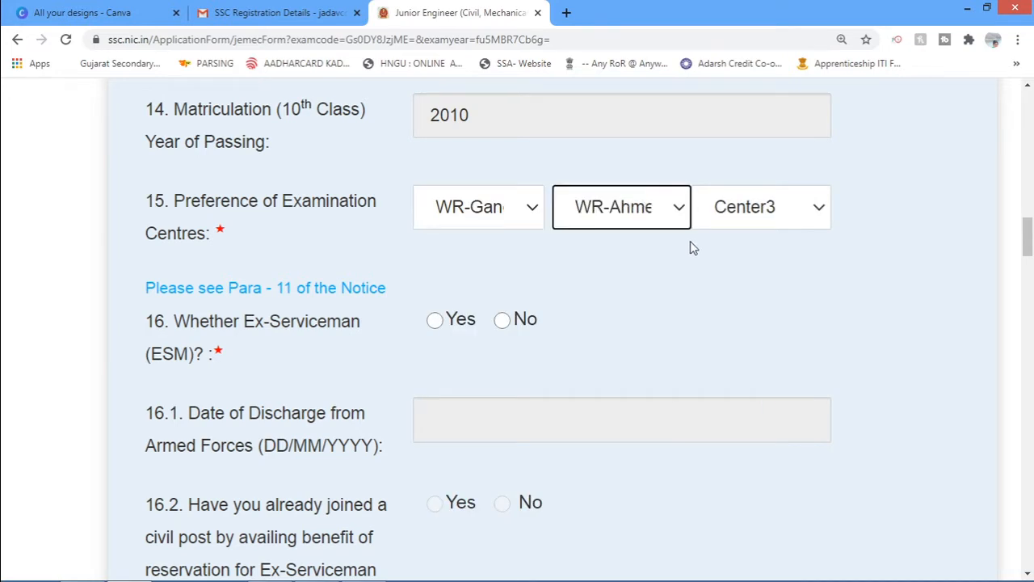
pyautogui.click(739, 220)
pyautogui.click(750, 286)
# Answer Yes to the Ex-Serviceman question and inspect the calendar of the date of discharge field.
pyautogui.scroll(-2, 453, 291)
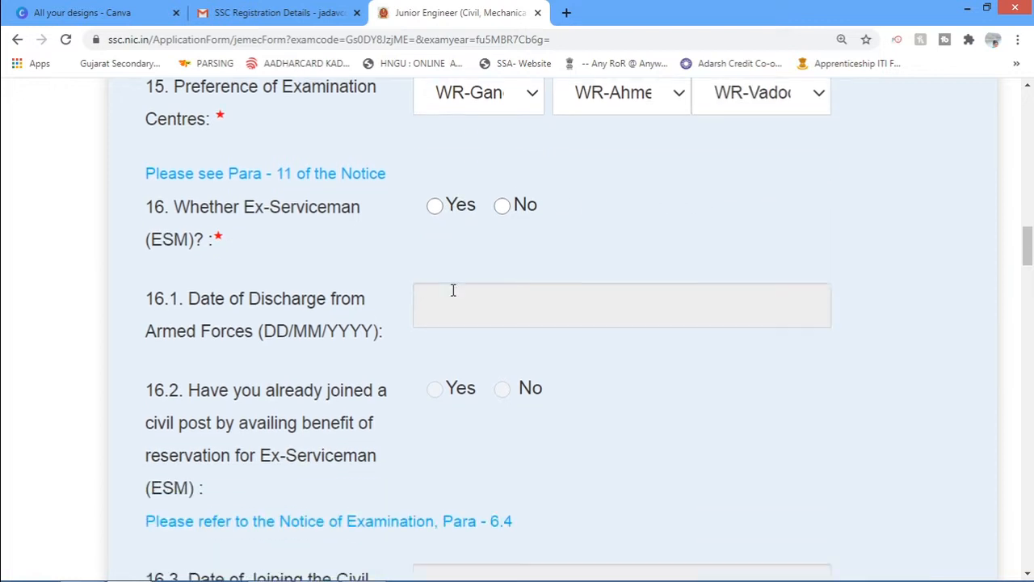
pyautogui.scroll(1, 421, 307)
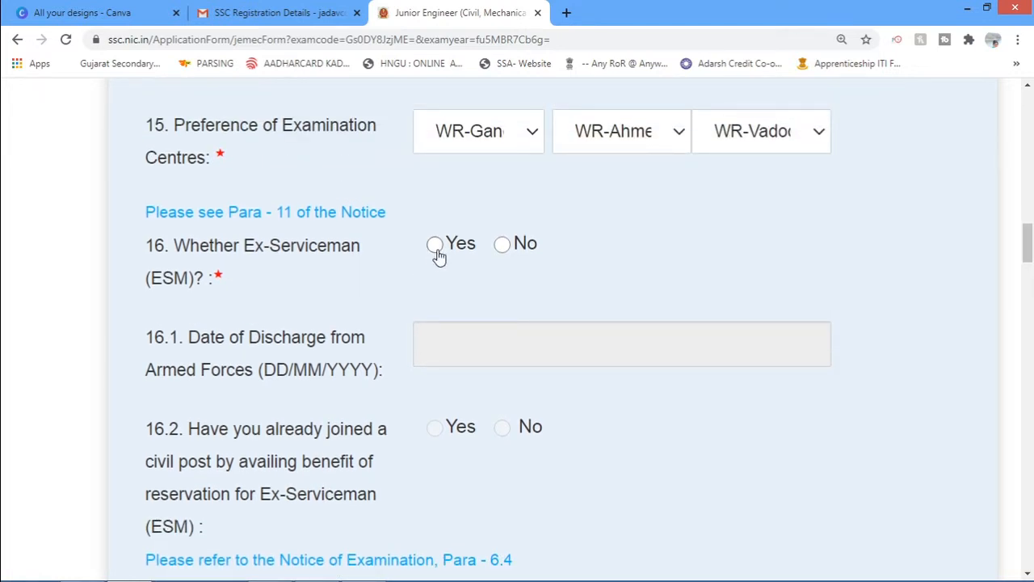
pyautogui.click(436, 250)
pyautogui.scroll(-1, 446, 342)
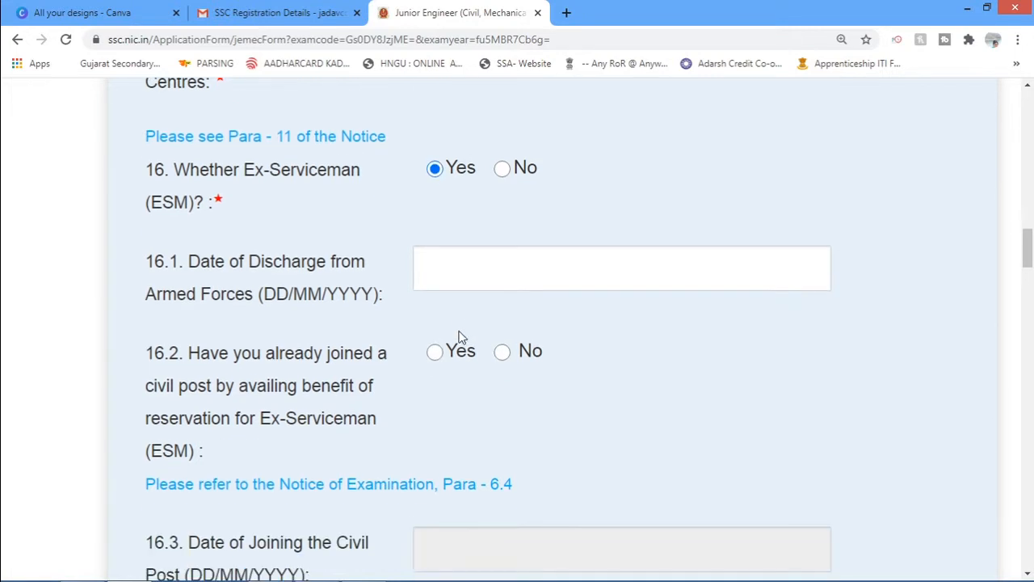
pyautogui.click(454, 268)
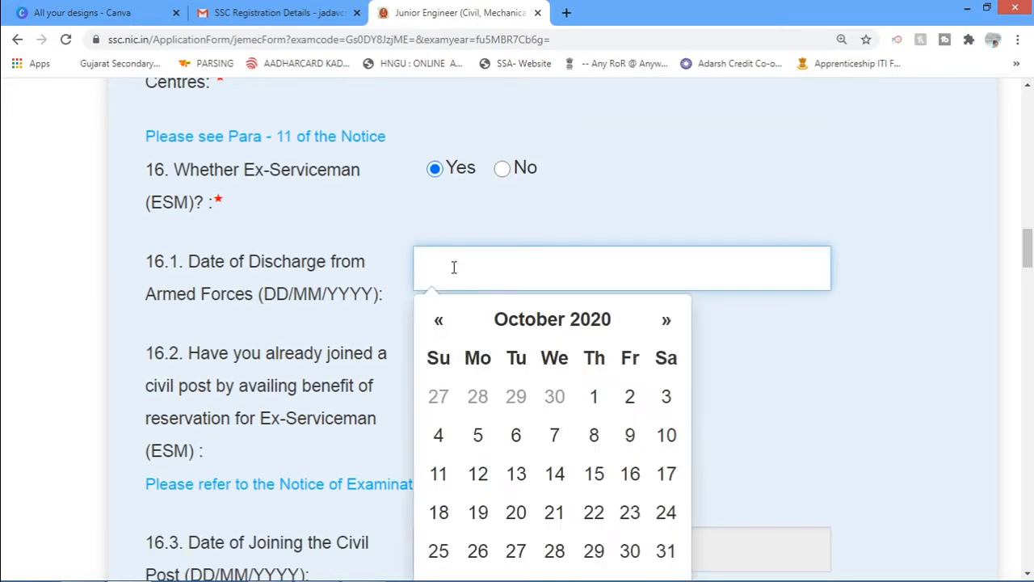
pyautogui.click(405, 228)
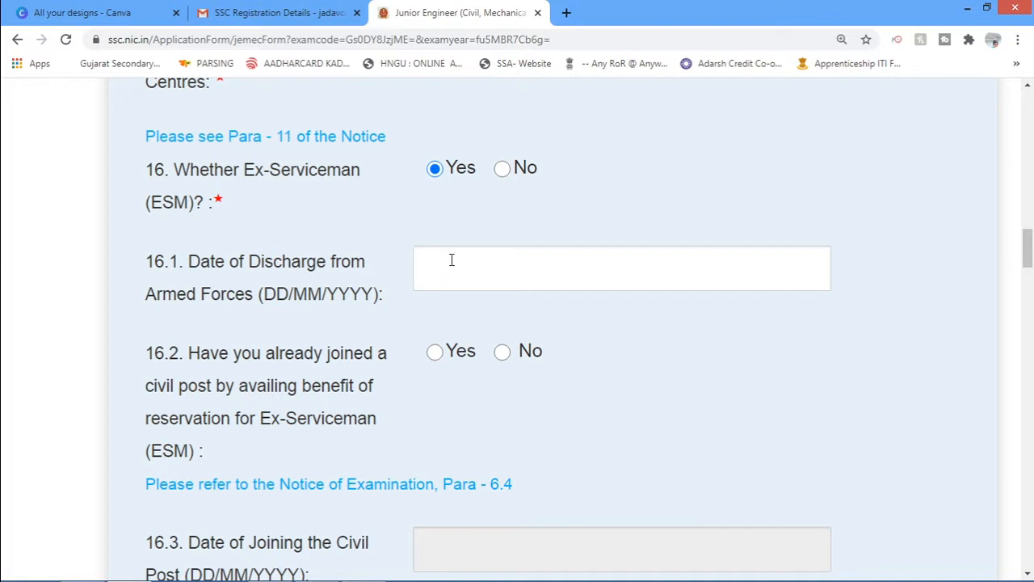
pyautogui.click(450, 265)
pyautogui.click(465, 210)
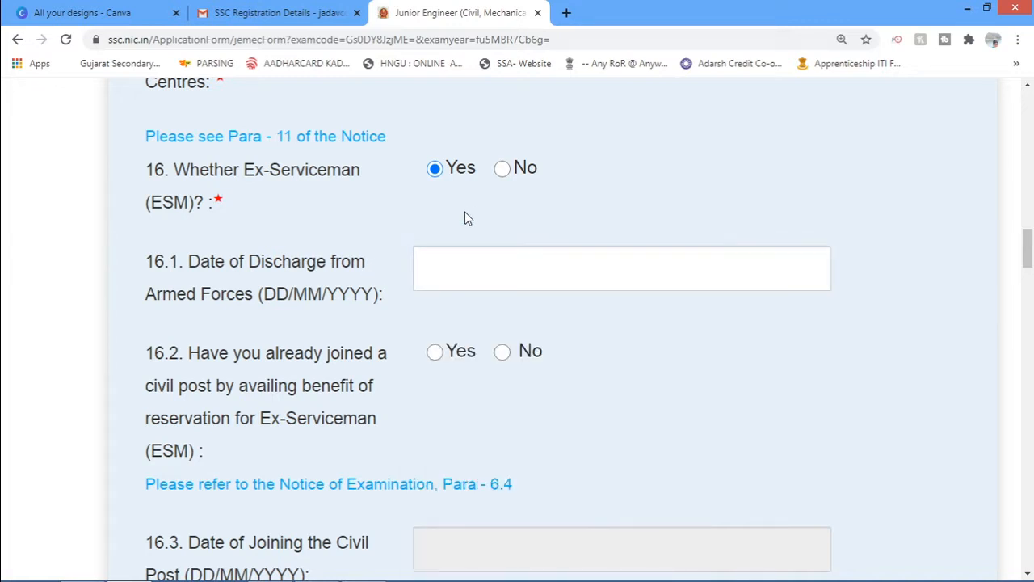
# Answer No to the Ex-Serviceman (ESM) question in field 16.
pyautogui.click(504, 171)
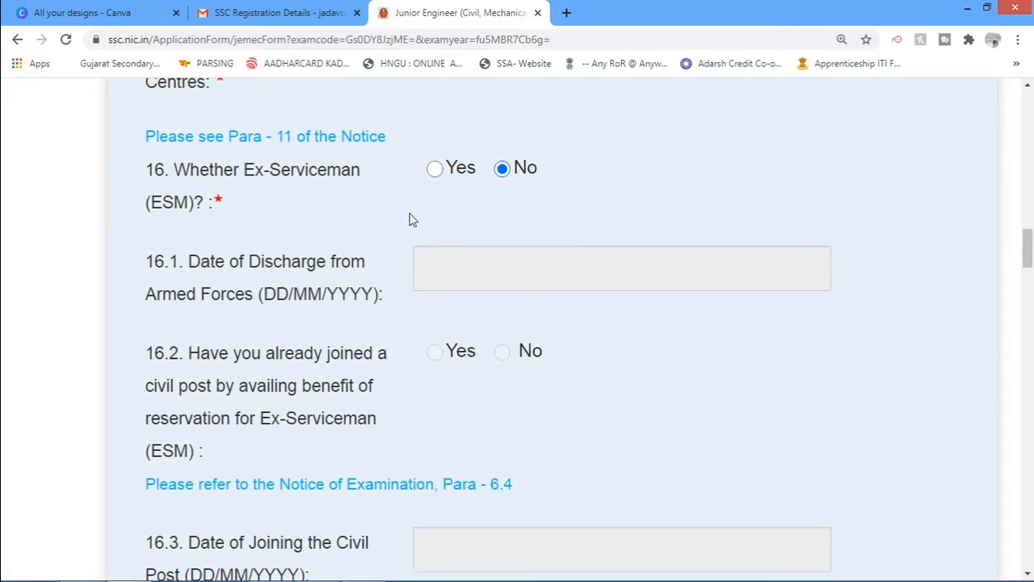
pyautogui.scroll(-2, 323, 218)
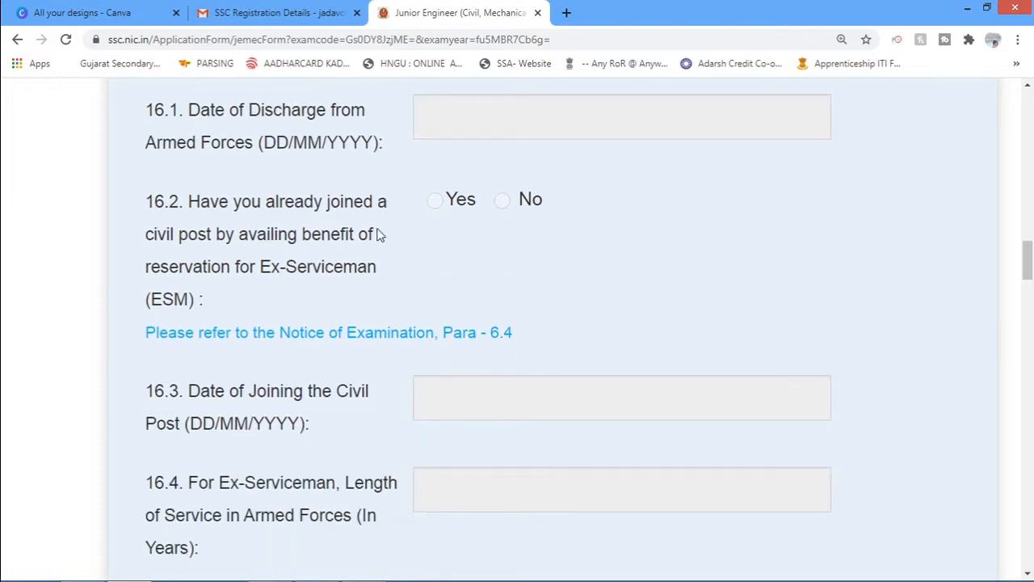
pyautogui.scroll(2, 351, 233)
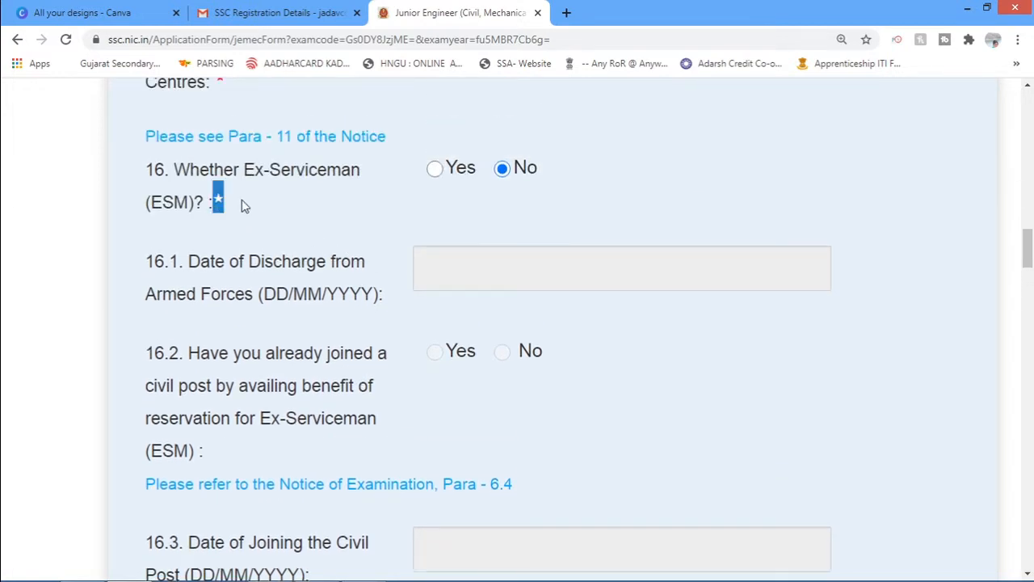
# Review the Ex-Serviceman, cerebral palsy and scribe fields from 16.1 to 17.4, including which questions are marked mandatory.
pyautogui.scroll(-2, 274, 279)
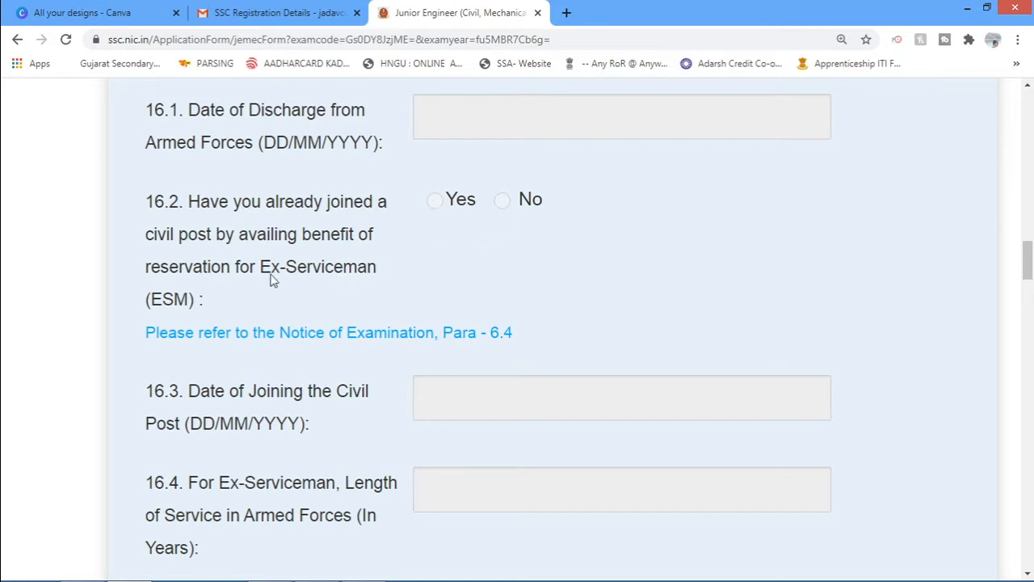
pyautogui.scroll(-2, 273, 280)
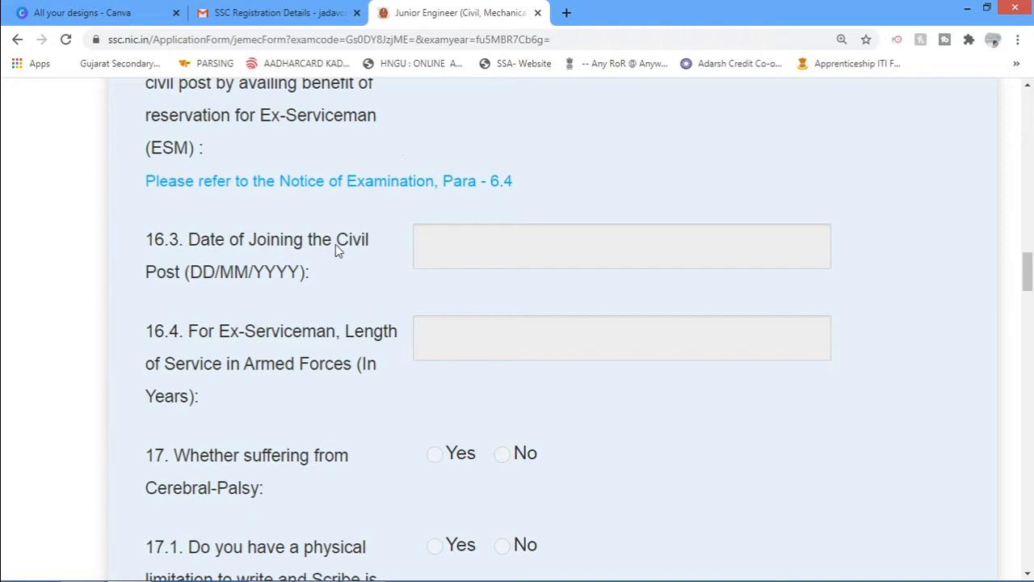
pyautogui.scroll(-1, 468, 246)
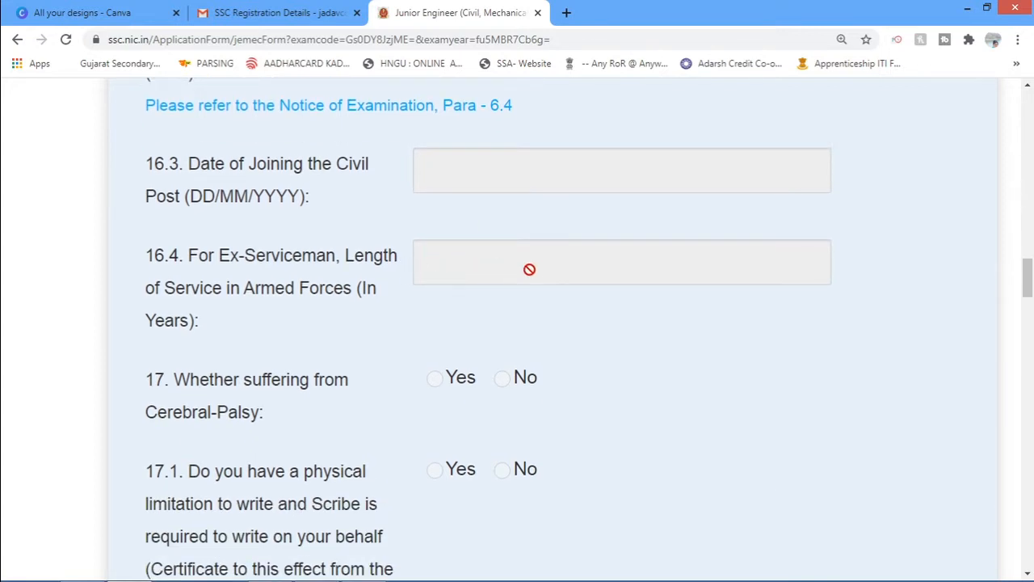
pyautogui.scroll(-1, 317, 274)
pyautogui.scroll(-1, 317, 273)
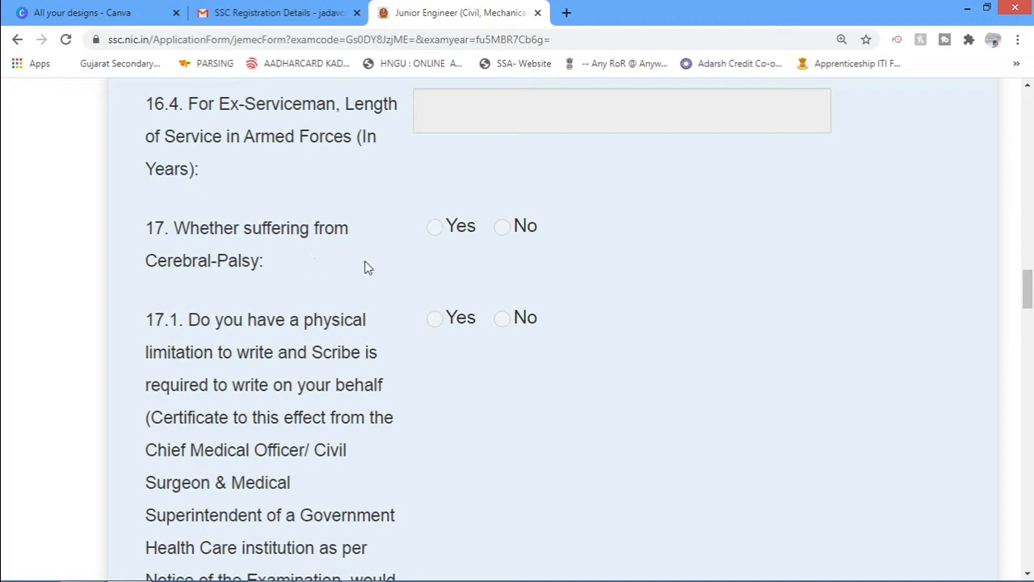
pyautogui.scroll(-3, 475, 258)
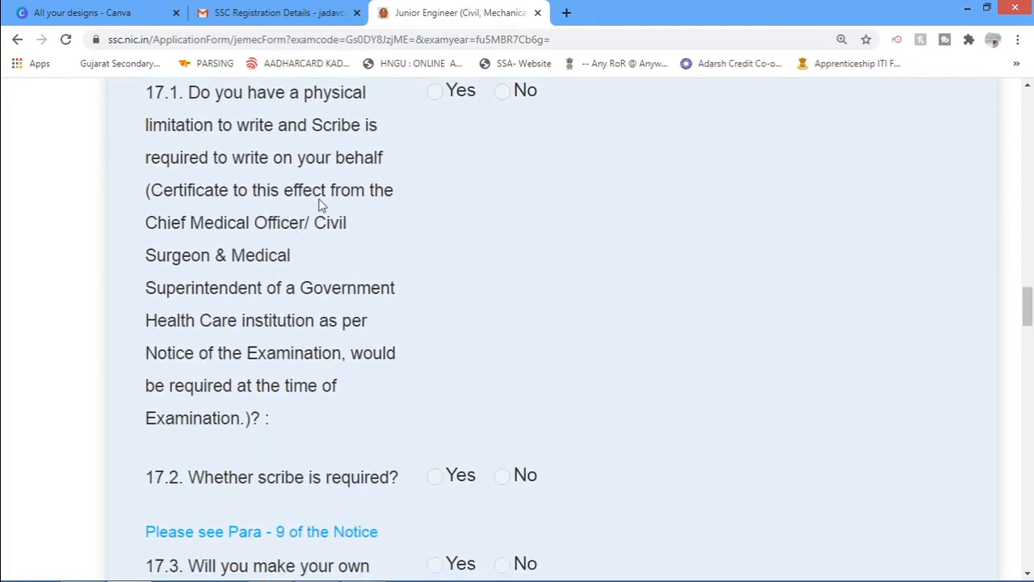
pyautogui.scroll(10, 320, 205)
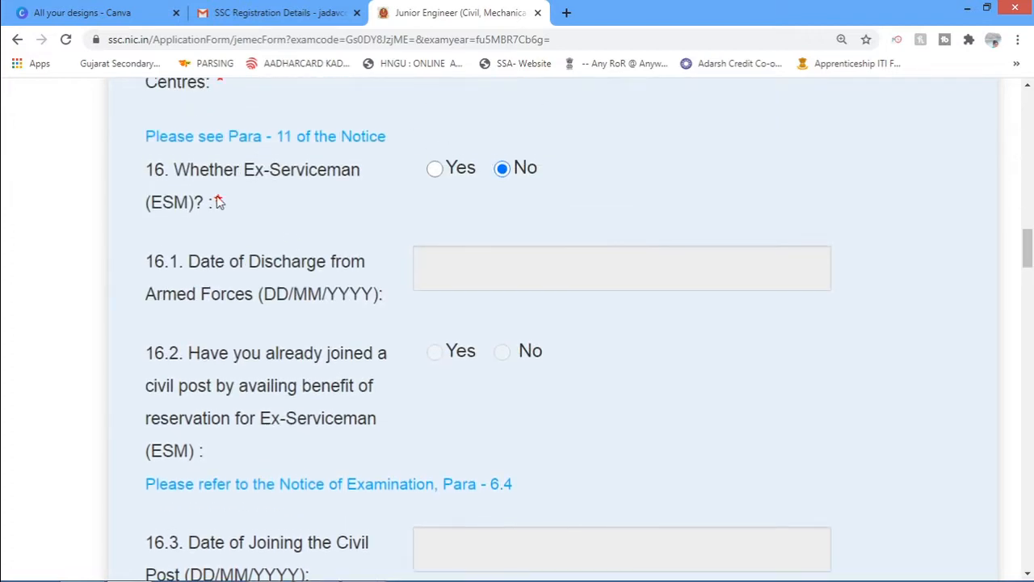
pyautogui.moveTo(216, 202); pyautogui.dragTo(247, 203)
pyautogui.scroll(-12, 260, 291)
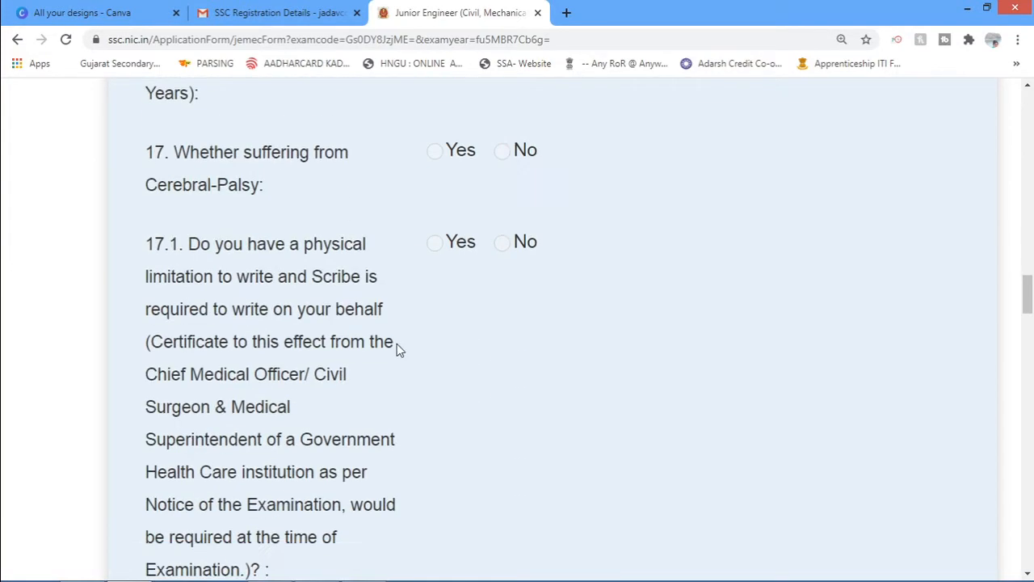
pyautogui.scroll(-2, 346, 291)
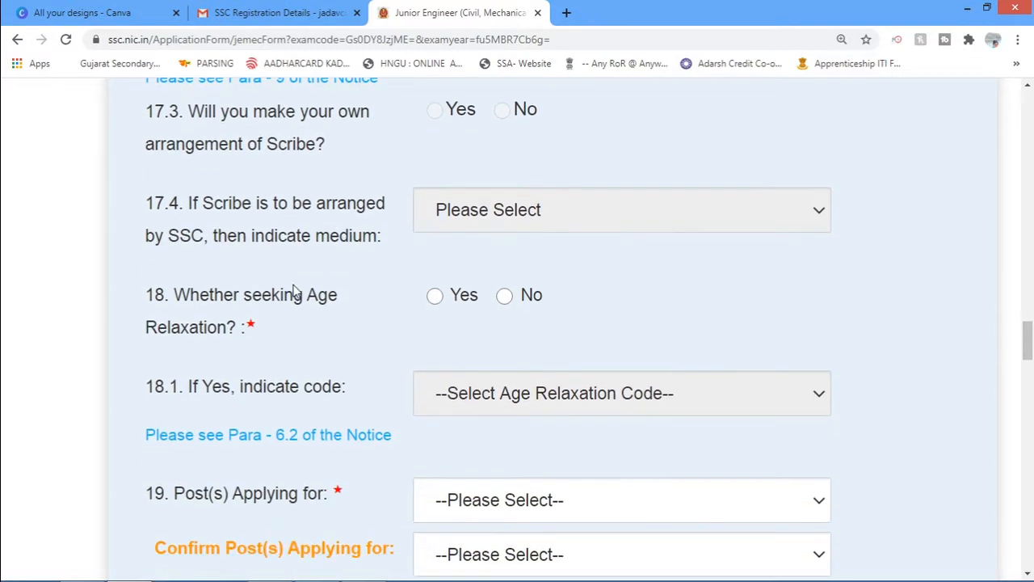
# Answer Yes to the age relaxation question and check which age relaxation codes are offered in field 18.1.
pyautogui.scroll(-1, 318, 259)
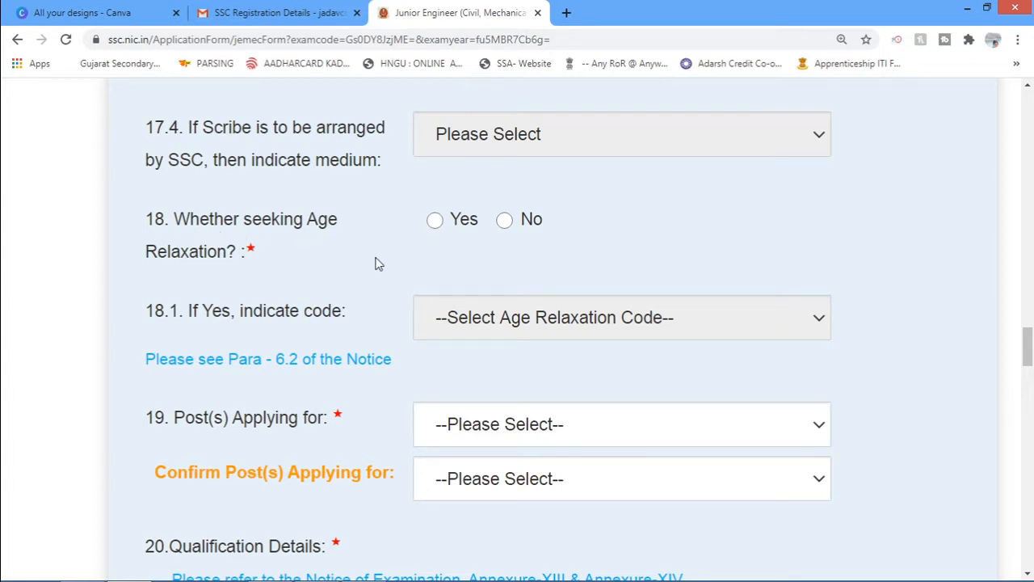
pyautogui.click(435, 220)
pyautogui.scroll(-1, 512, 270)
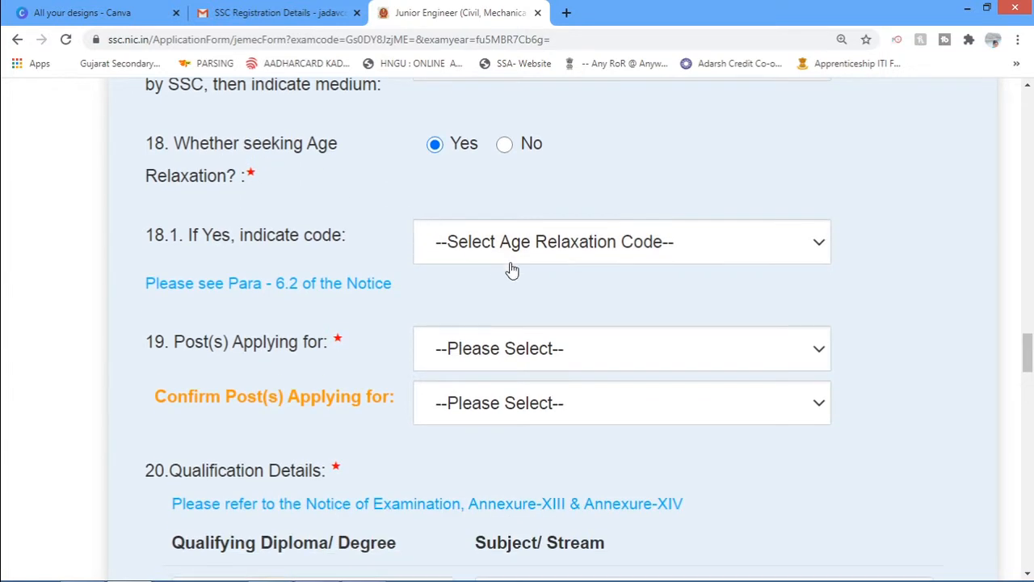
pyautogui.click(512, 256)
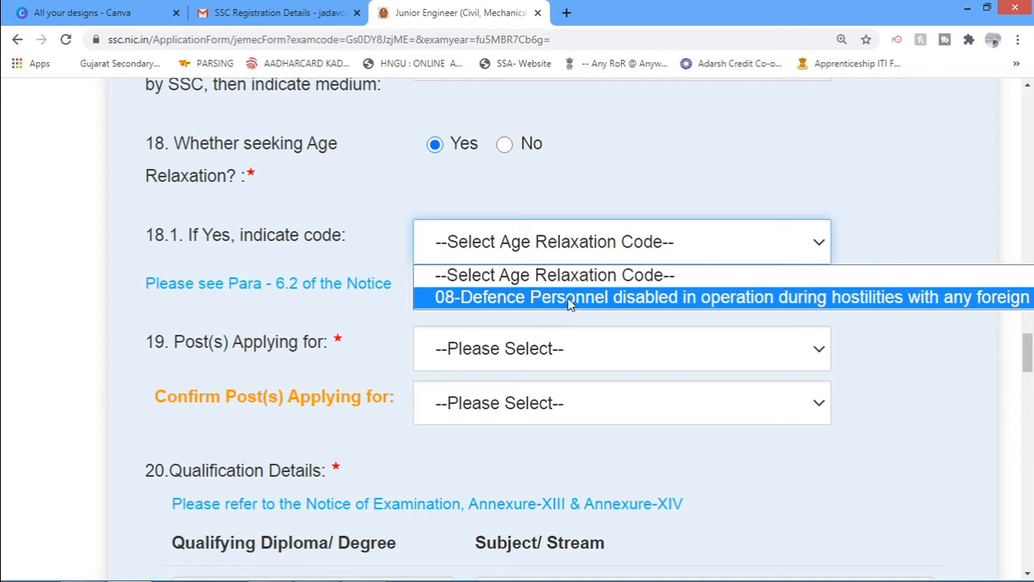
pyautogui.click(383, 225)
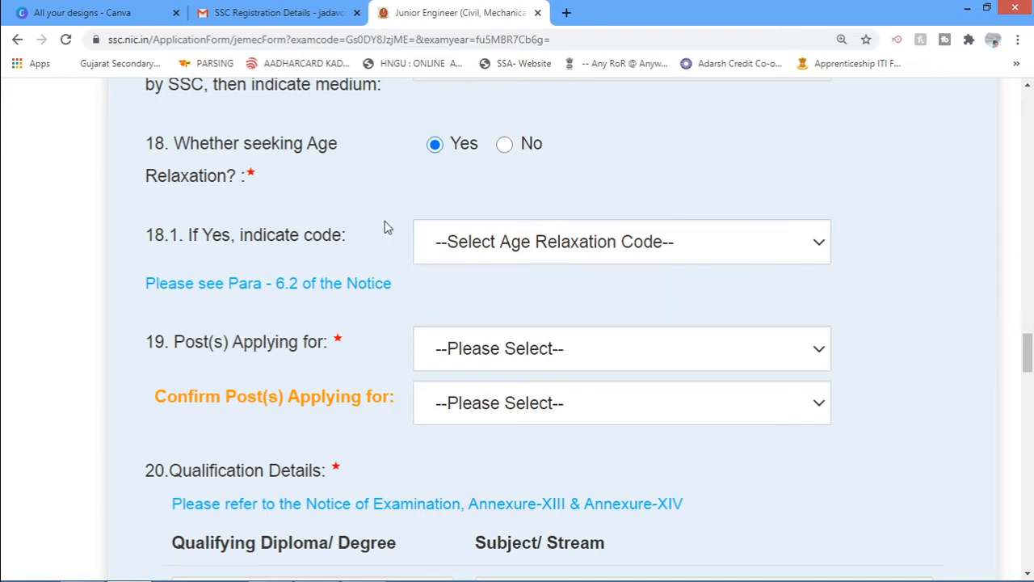
pyautogui.scroll(1, 402, 230)
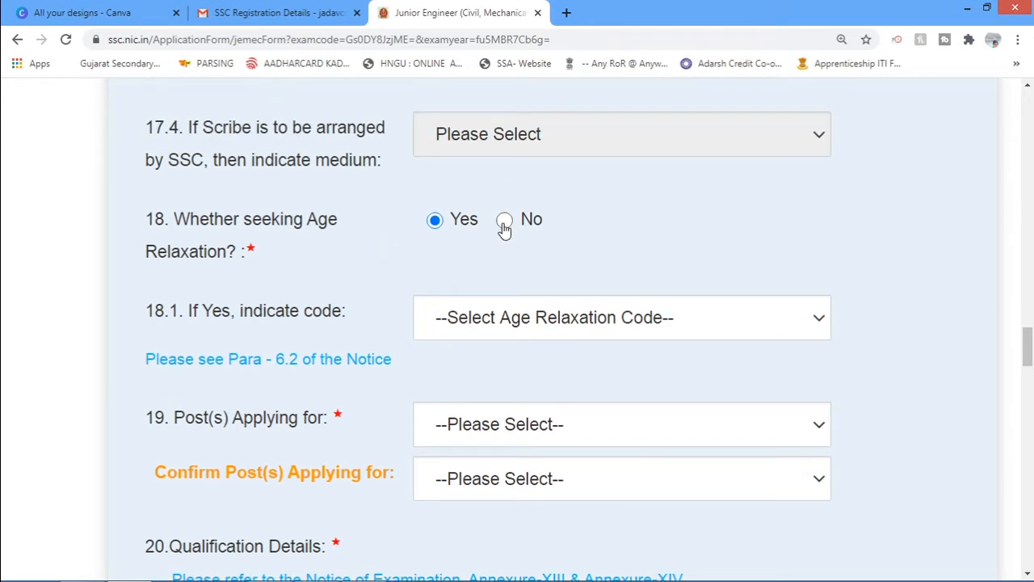
pyautogui.click(503, 225)
pyautogui.click(436, 225)
pyautogui.click(447, 330)
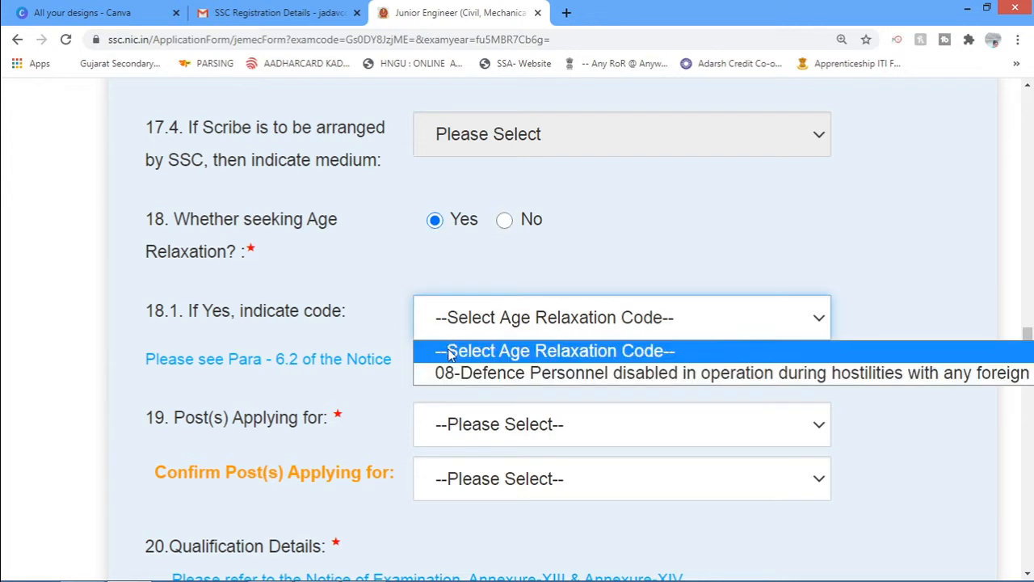
pyautogui.click(392, 283)
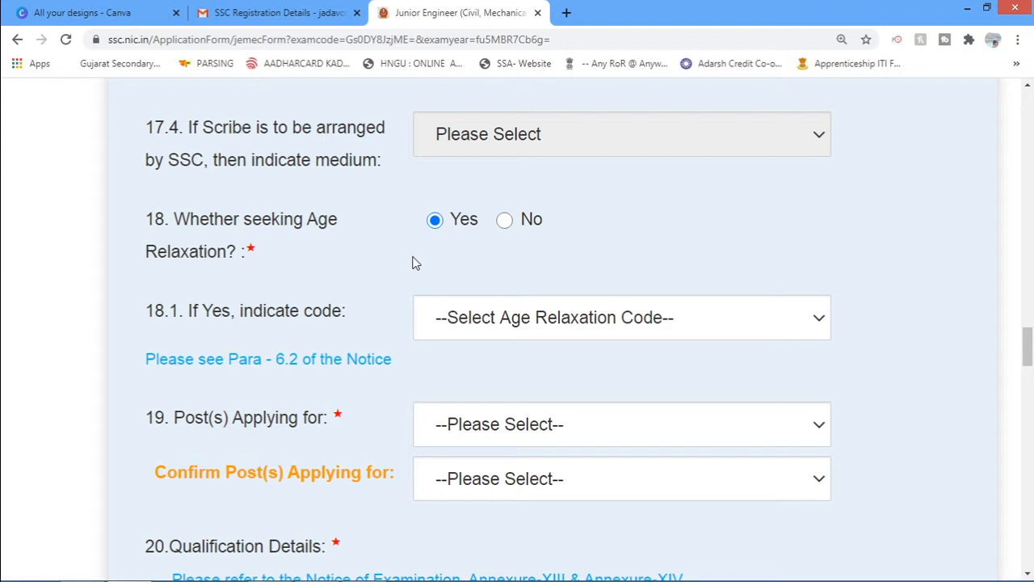
pyautogui.click(475, 329)
pyautogui.click(397, 328)
# Answer No to the age relaxation question and check the prefilled age and category fields above.
pyautogui.click(503, 223)
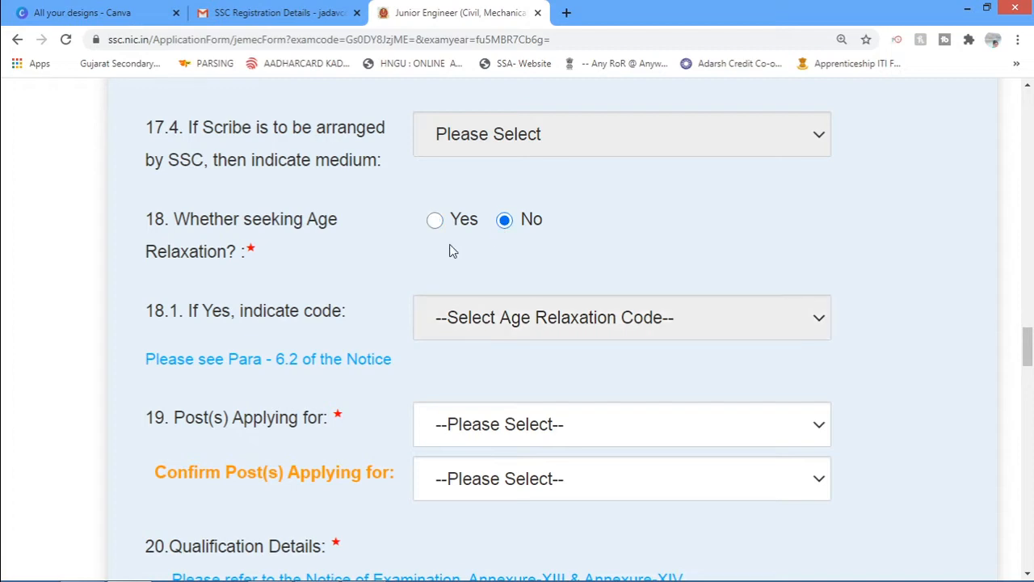
pyautogui.scroll(10, 381, 304)
pyautogui.scroll(8, 453, 299)
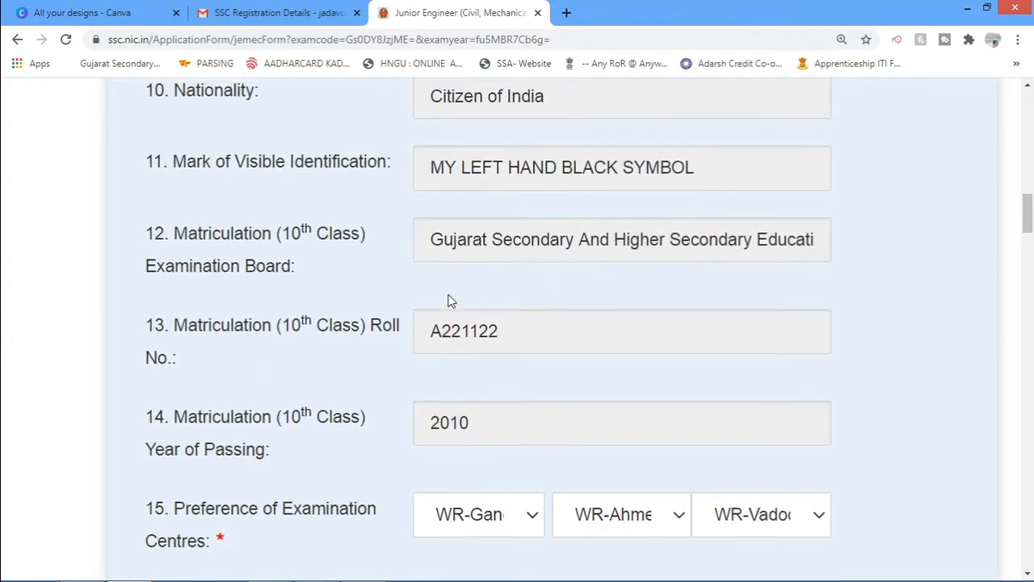
pyautogui.scroll(-1, 414, 449)
pyautogui.scroll(-1, 414, 450)
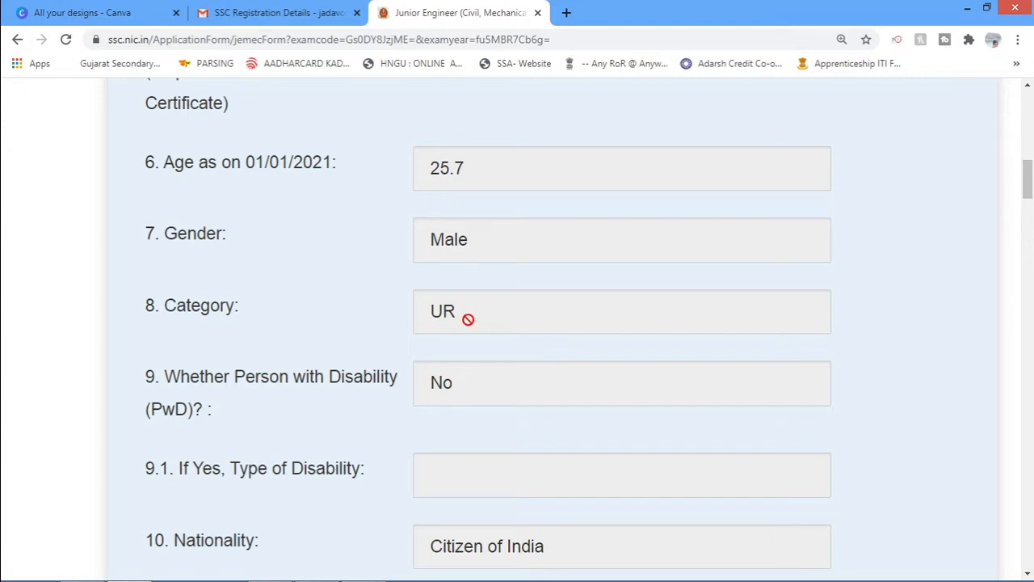
# Check the age relaxation codes offered in field 18.1 with Yes chosen, and set the age relaxation answer back to No.
pyautogui.scroll(-15, 528, 363)
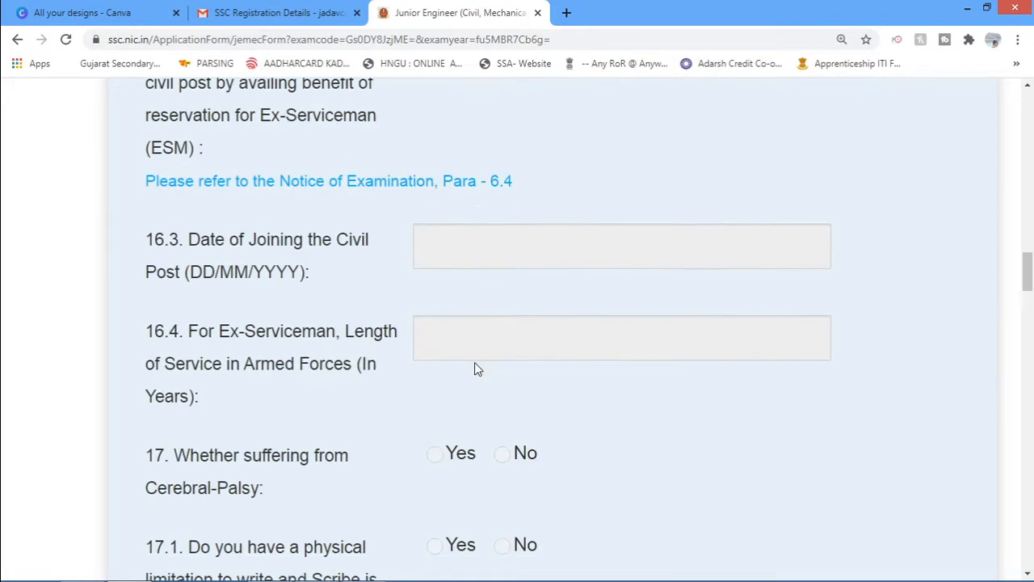
pyautogui.scroll(-10, 479, 349)
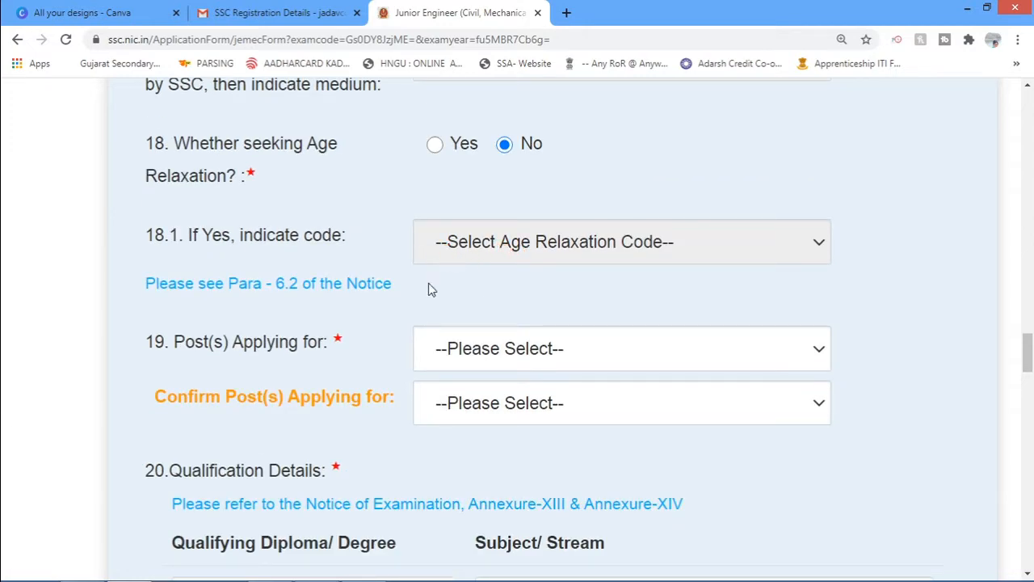
pyautogui.scroll(-1, 431, 290)
pyautogui.scroll(1, 386, 279)
pyautogui.click(434, 143)
pyautogui.click(447, 242)
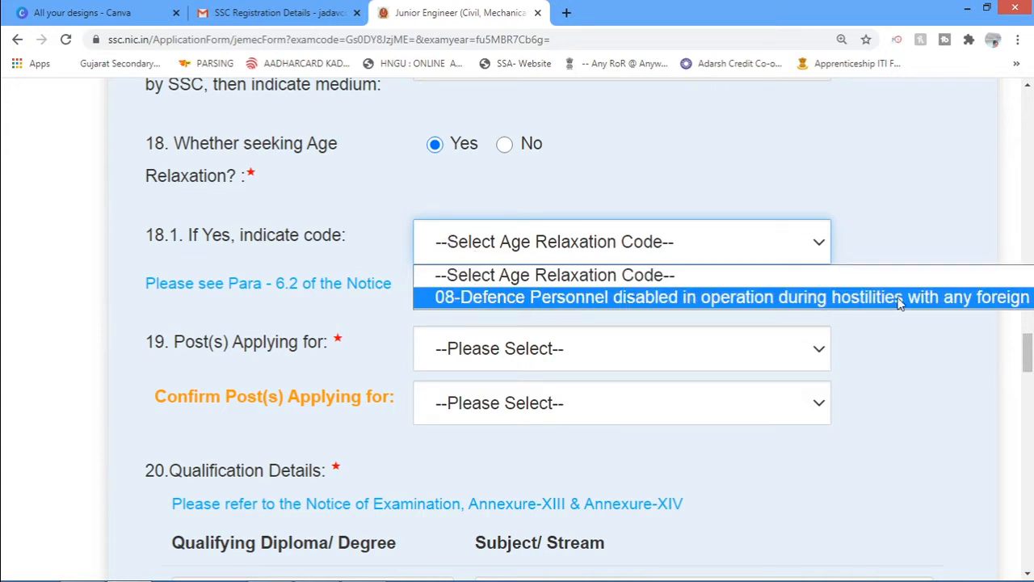
pyautogui.click(653, 193)
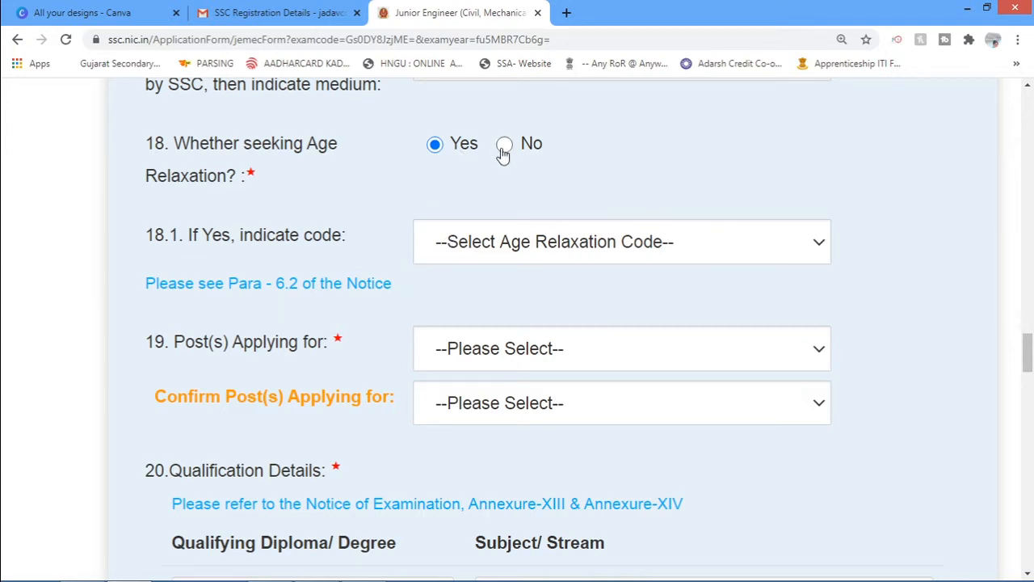
pyautogui.click(503, 145)
# Choose Junior Engineer- Mechanical as the post applied for in field 19 and confirm it with the same post.
pyautogui.scroll(-2, 312, 325)
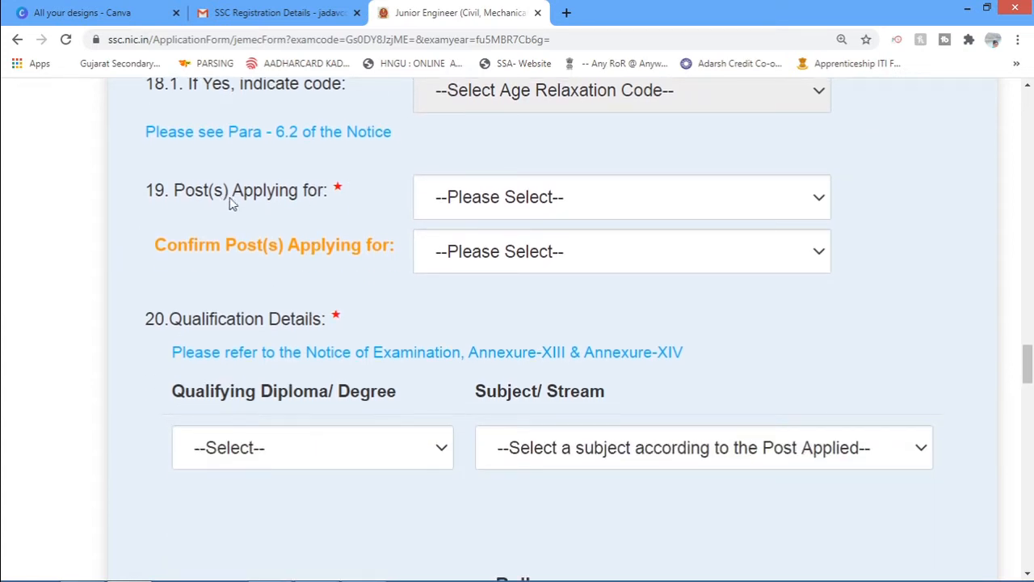
pyautogui.click(482, 208)
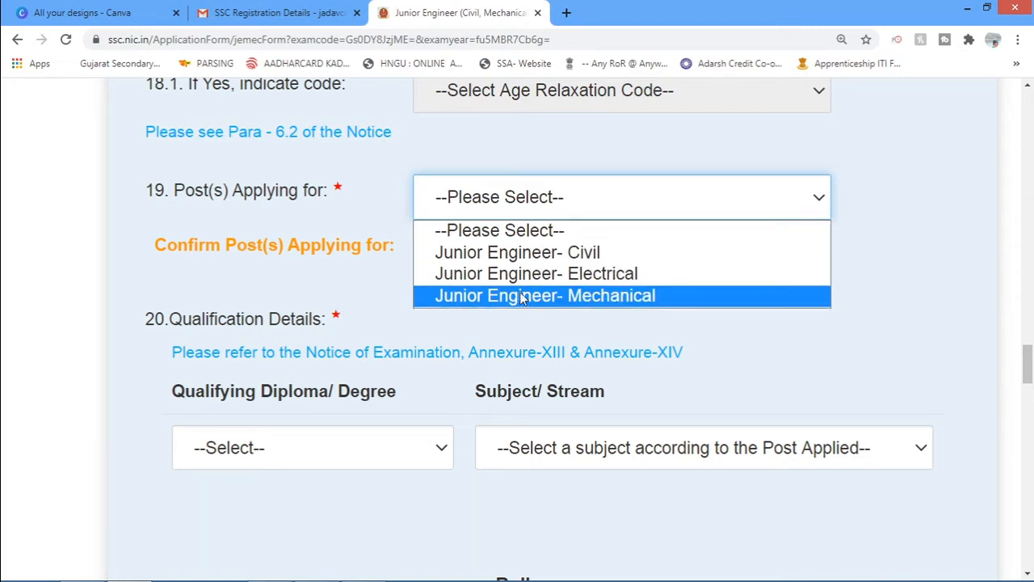
pyautogui.click(519, 296)
pyautogui.click(483, 250)
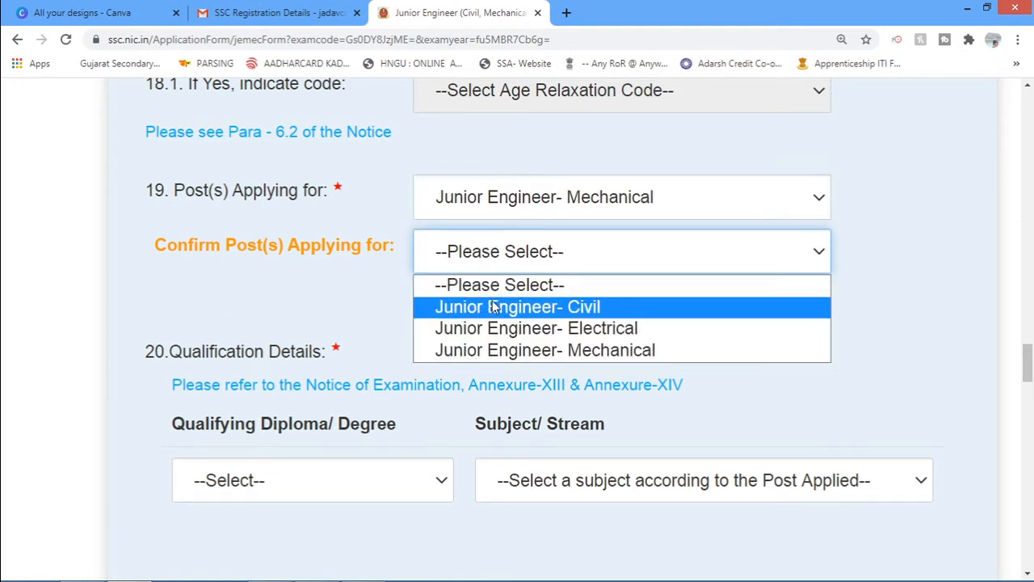
pyautogui.click(205, 257)
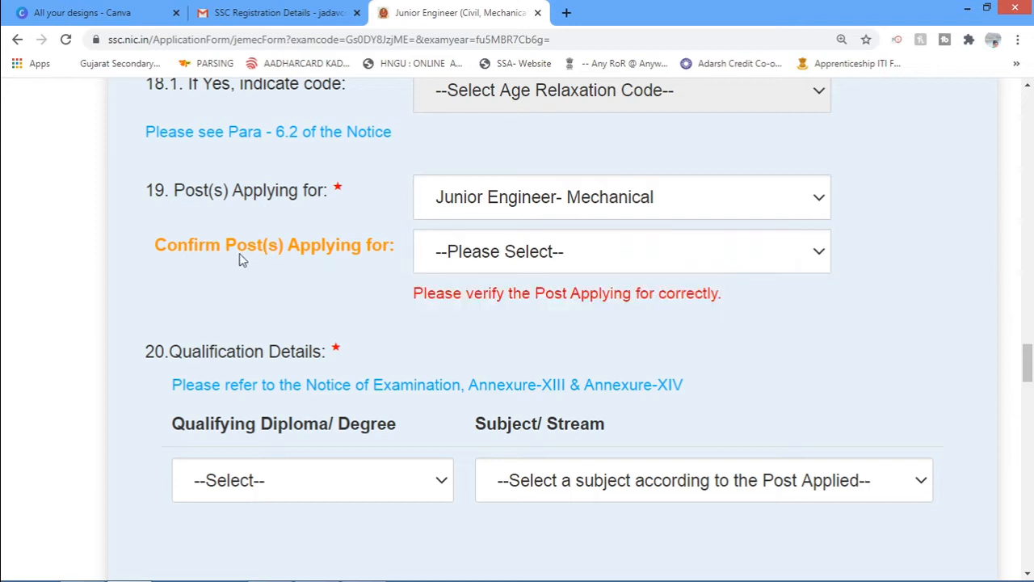
pyautogui.click(471, 259)
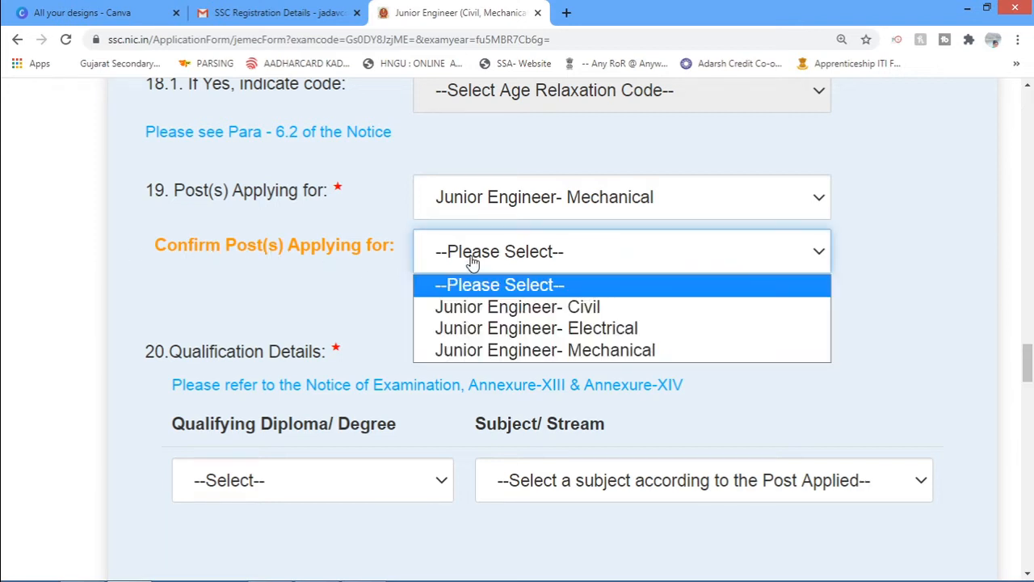
pyautogui.click(533, 350)
# Set the qualifying diploma/degree in field 20 to Diploma (4) and the subject/stream to Mechanical Engineering (18).
pyautogui.scroll(-1, 435, 310)
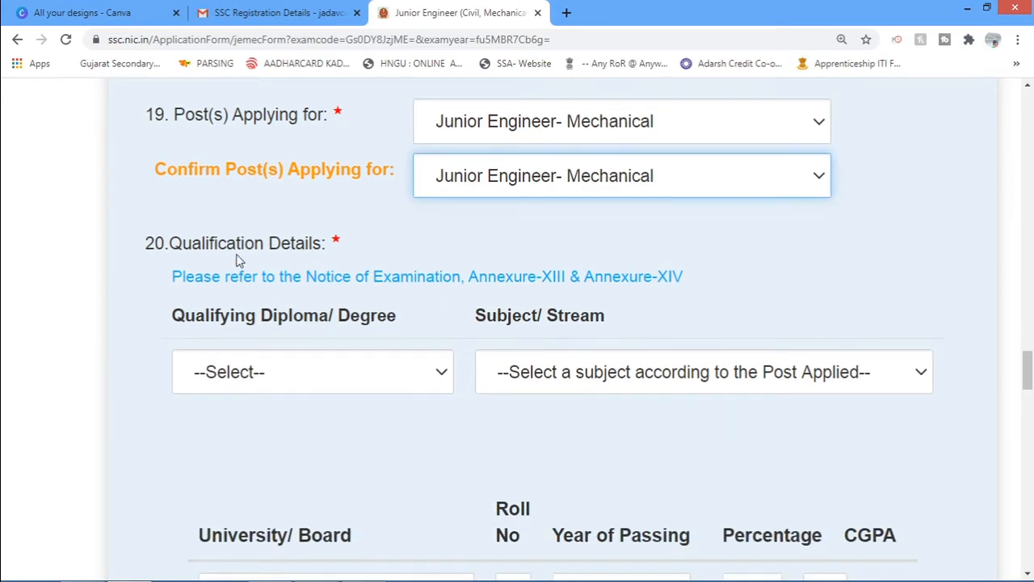
pyautogui.scroll(-1, 222, 243)
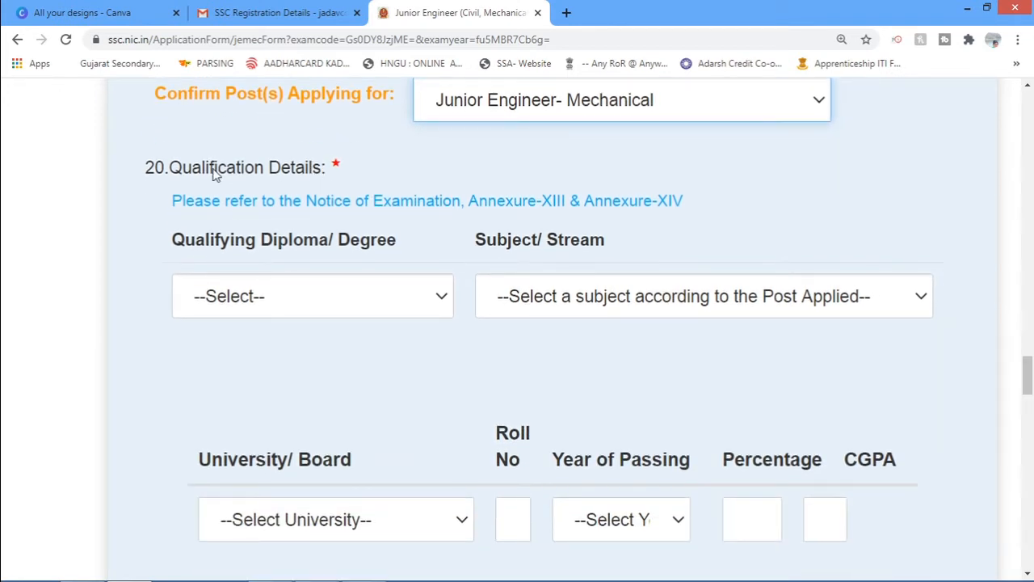
pyautogui.moveTo(330, 168); pyautogui.dragTo(358, 163)
pyautogui.click(395, 169)
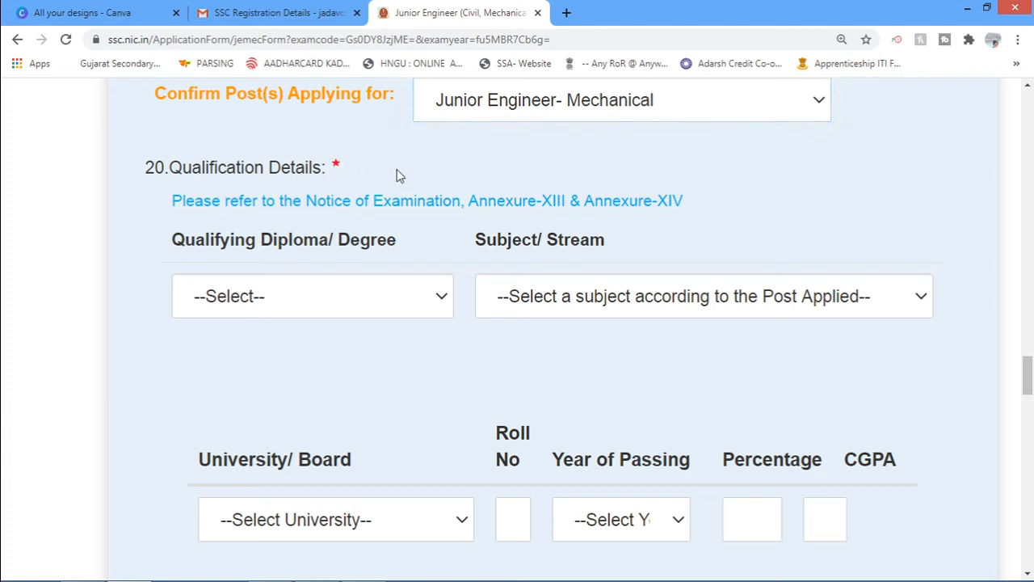
pyautogui.scroll(-1, 316, 267)
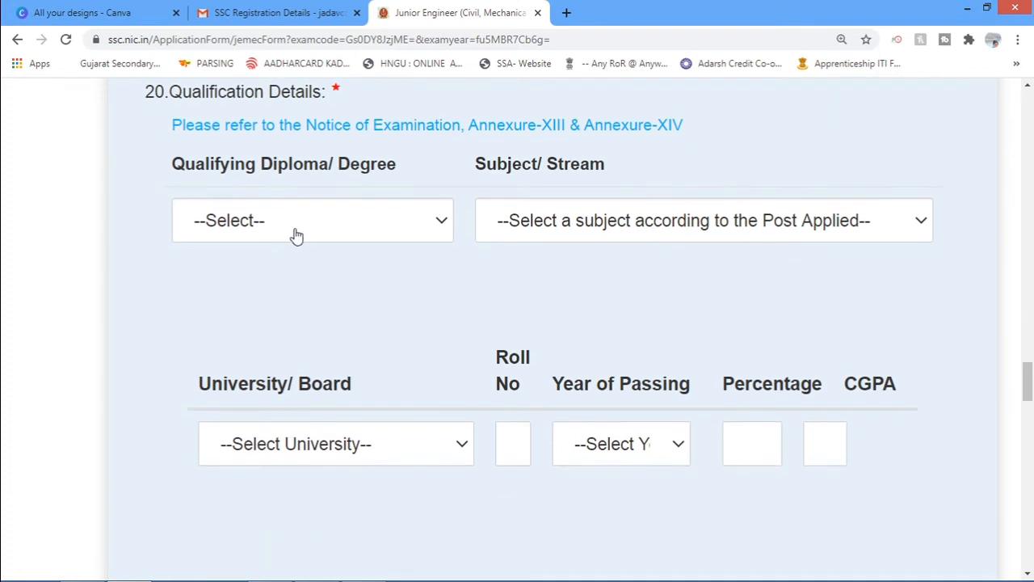
pyautogui.click(295, 232)
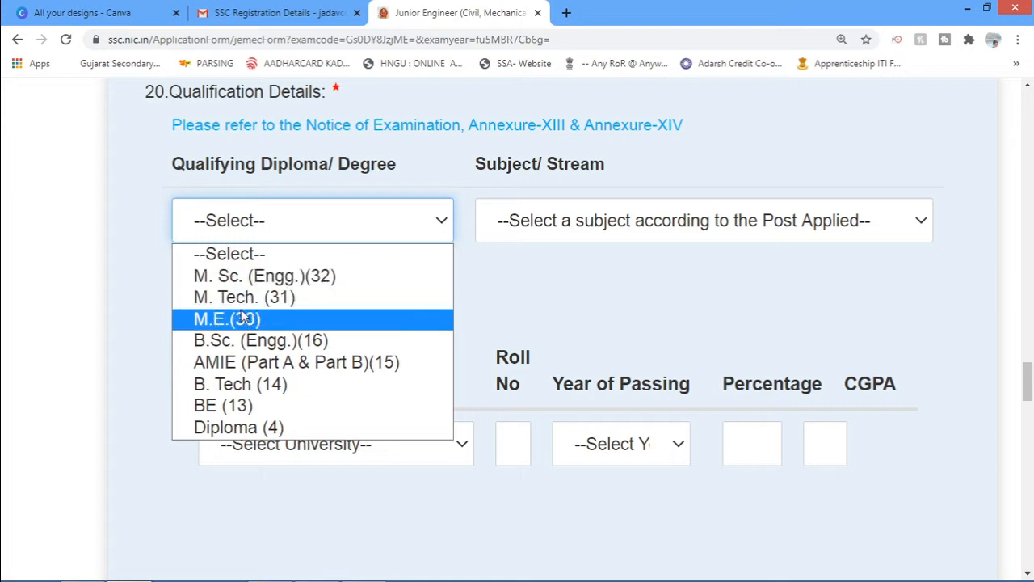
pyautogui.click(229, 429)
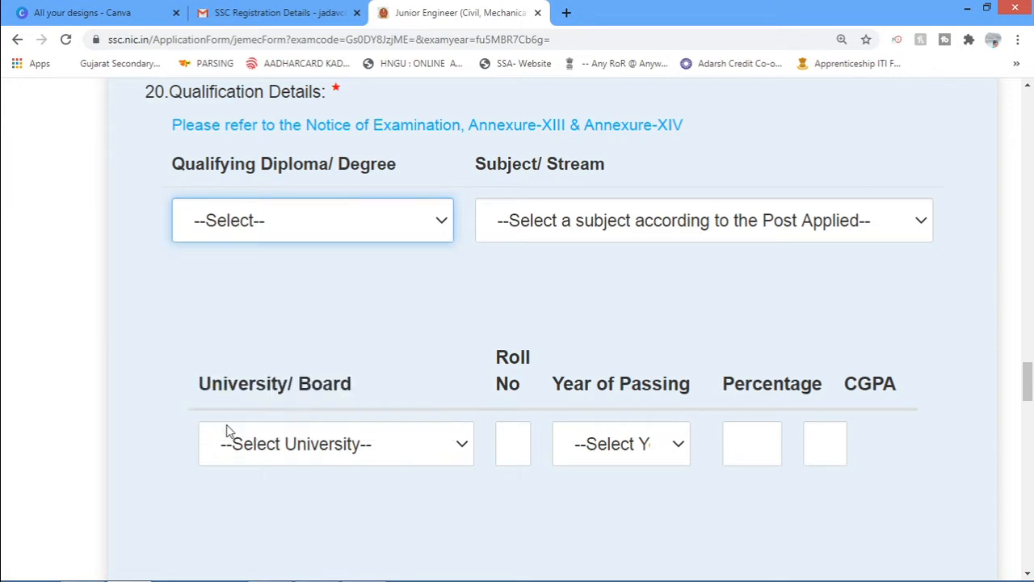
pyautogui.click(573, 230)
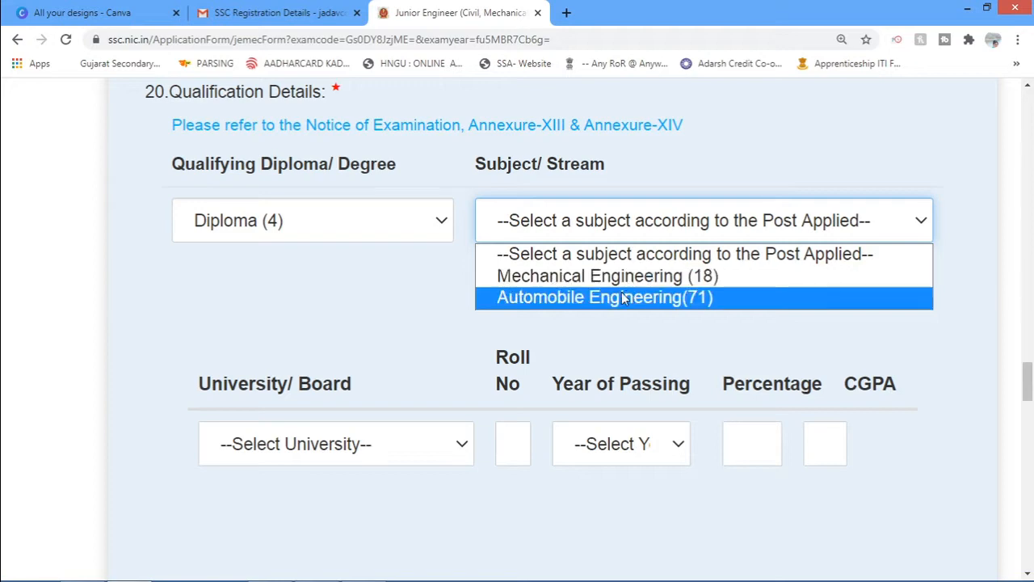
pyautogui.click(598, 276)
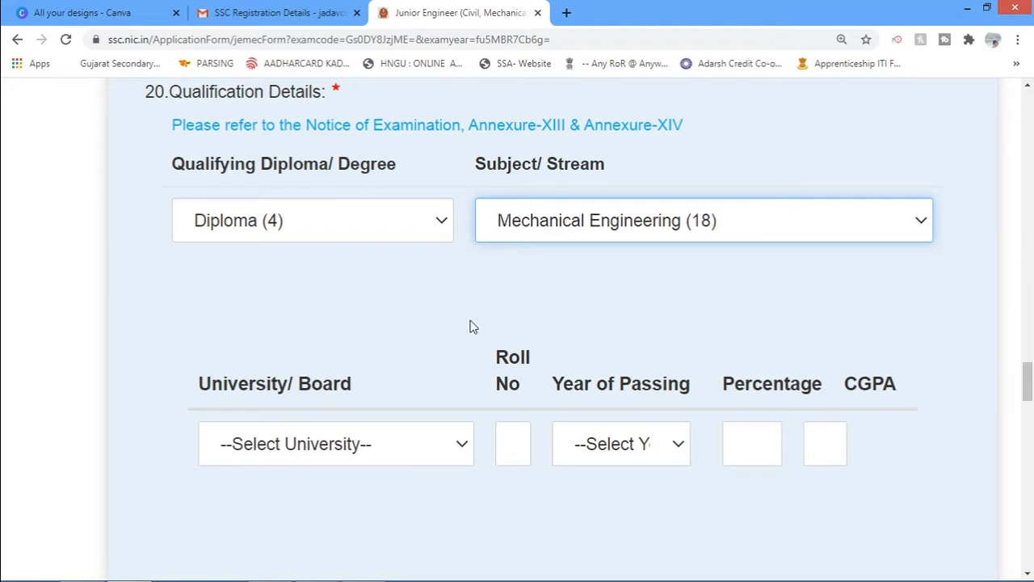
# Select GUJARAT UNIVERSITY as the university/board of the qualification and enter the candidate's roll number.
pyautogui.scroll(-3, 473, 326)
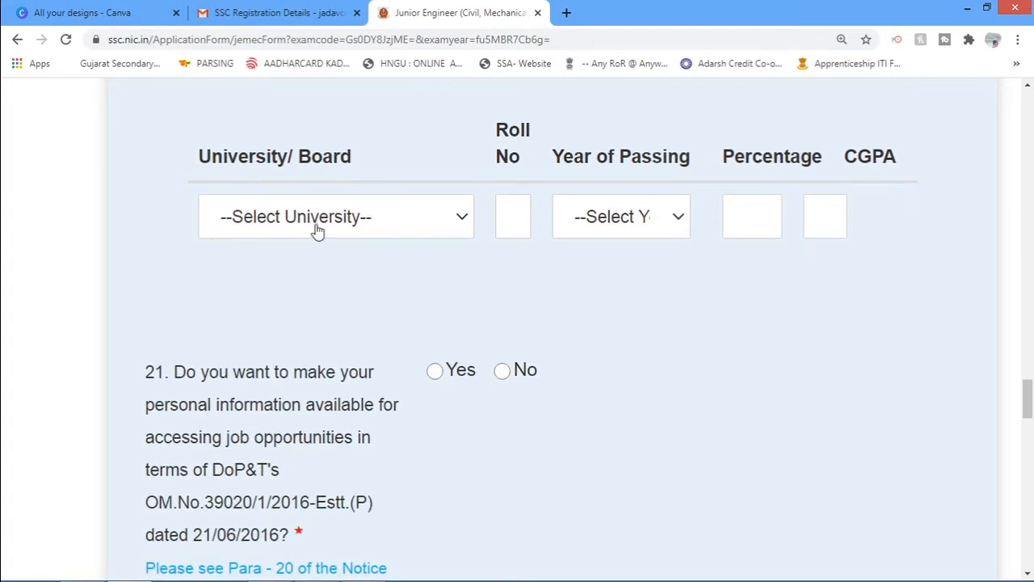
pyautogui.click(318, 218)
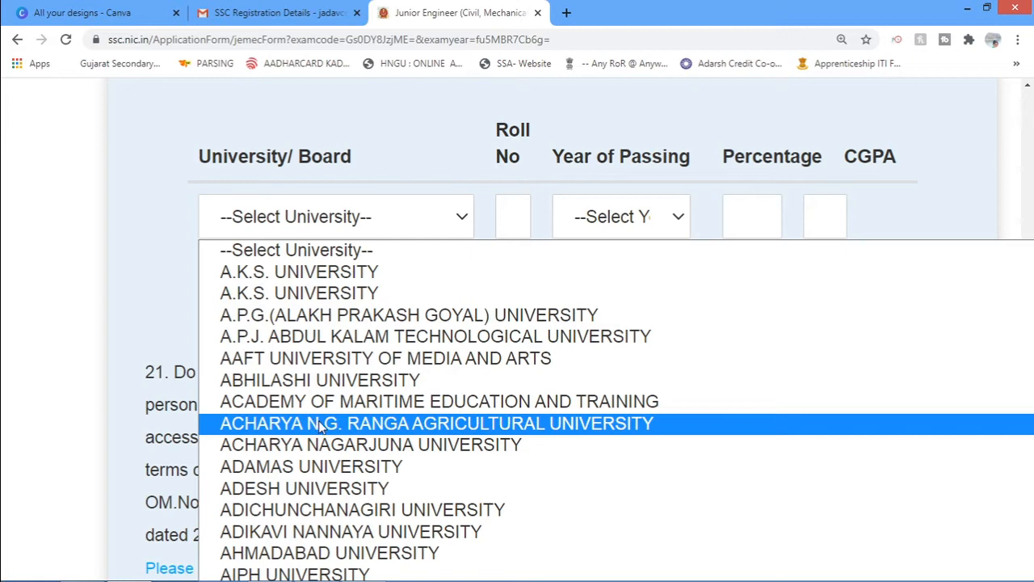
pyautogui.press('h')
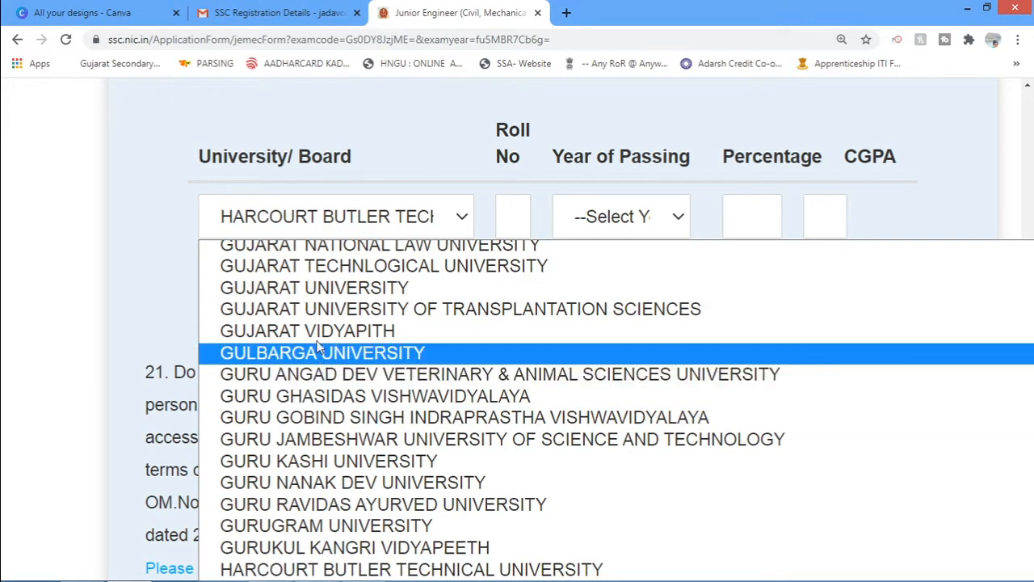
pyautogui.click(317, 289)
pyautogui.click(294, 299)
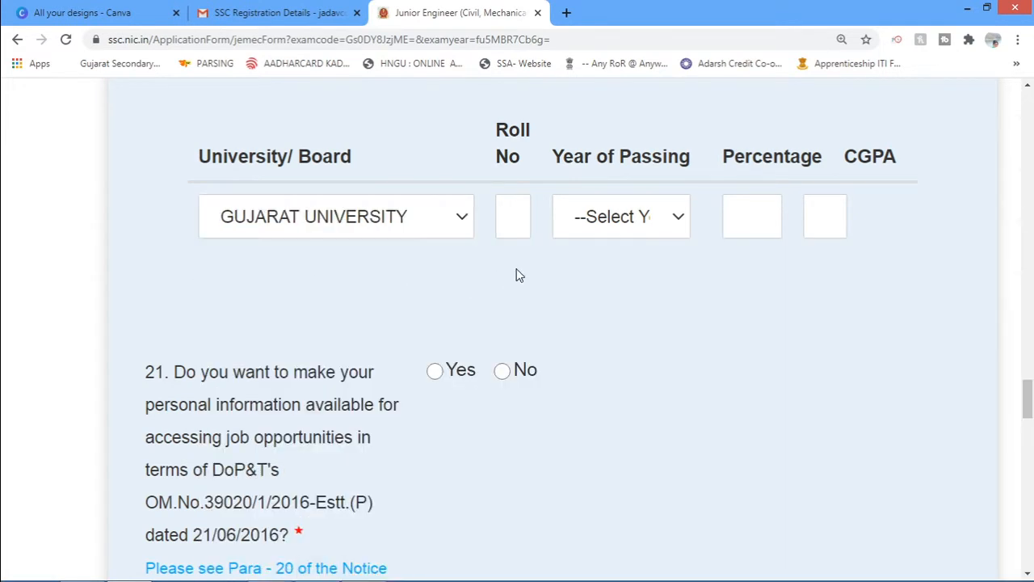
pyautogui.click(523, 222)
pyautogui.hotkey('ctrl', '-')
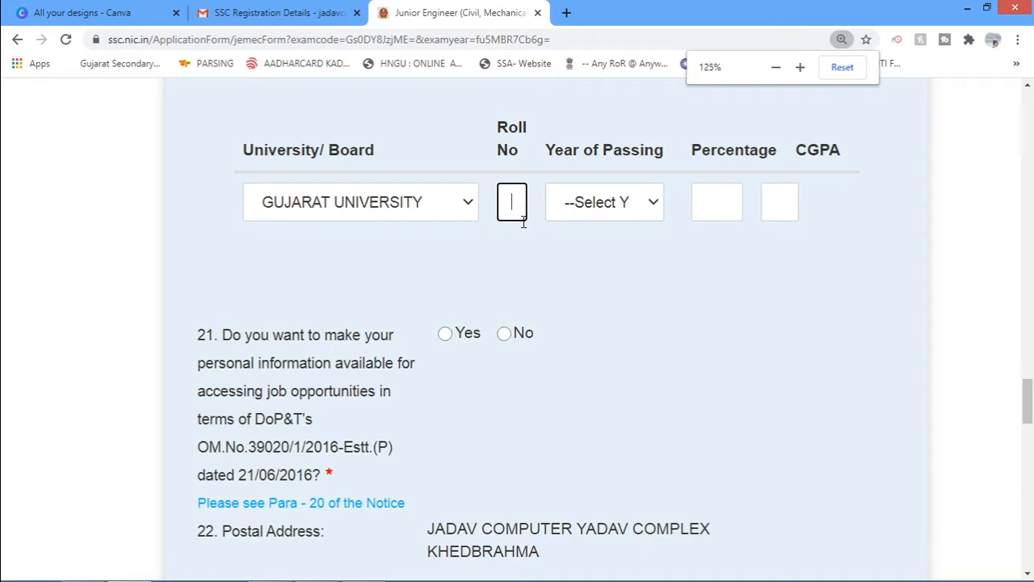
pyautogui.scroll(3, 563, 369)
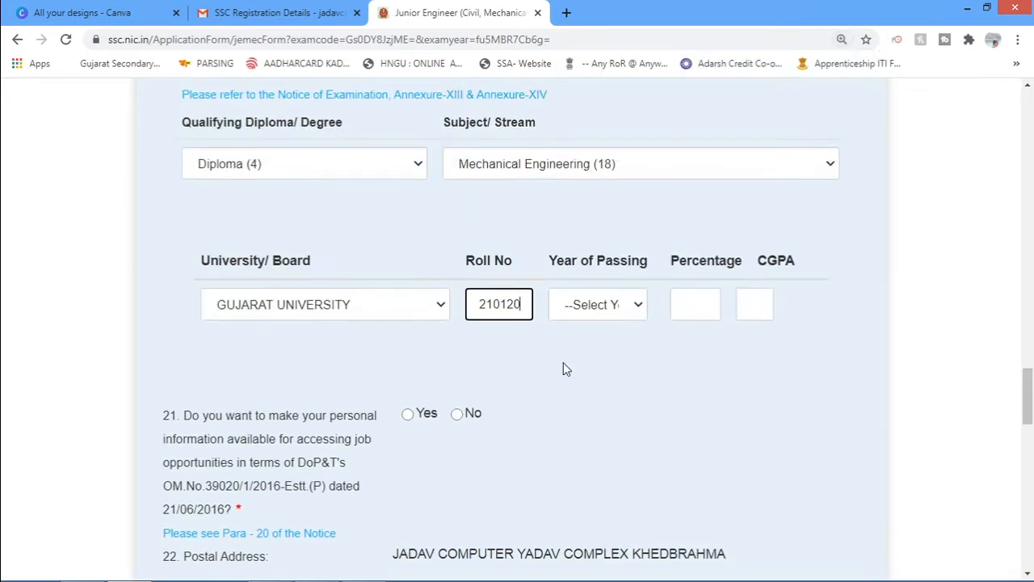
# Set the qualification's year of passing to 2015 and its percentage to 60.
pyautogui.click(594, 310)
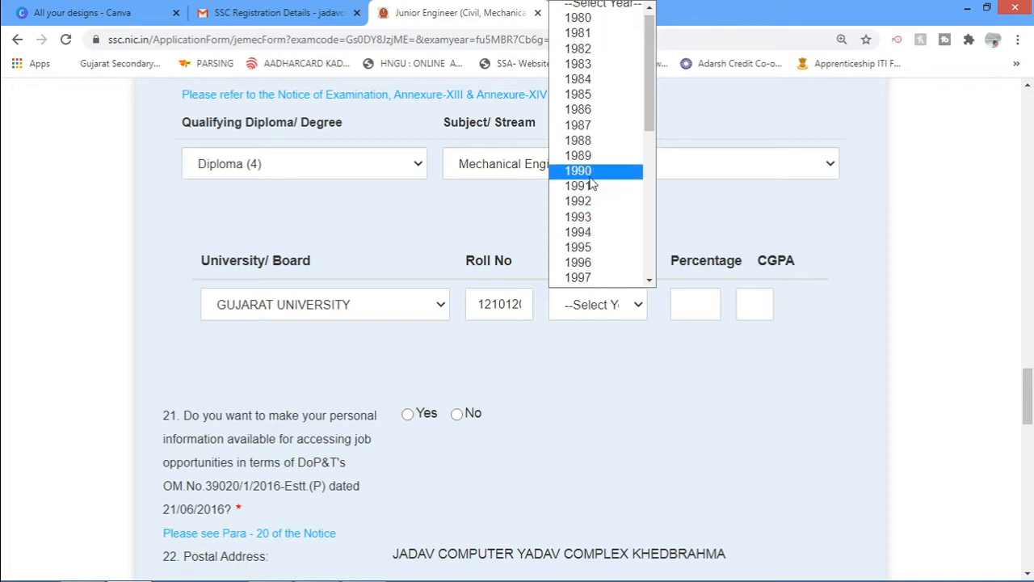
pyautogui.scroll(-7, 591, 190)
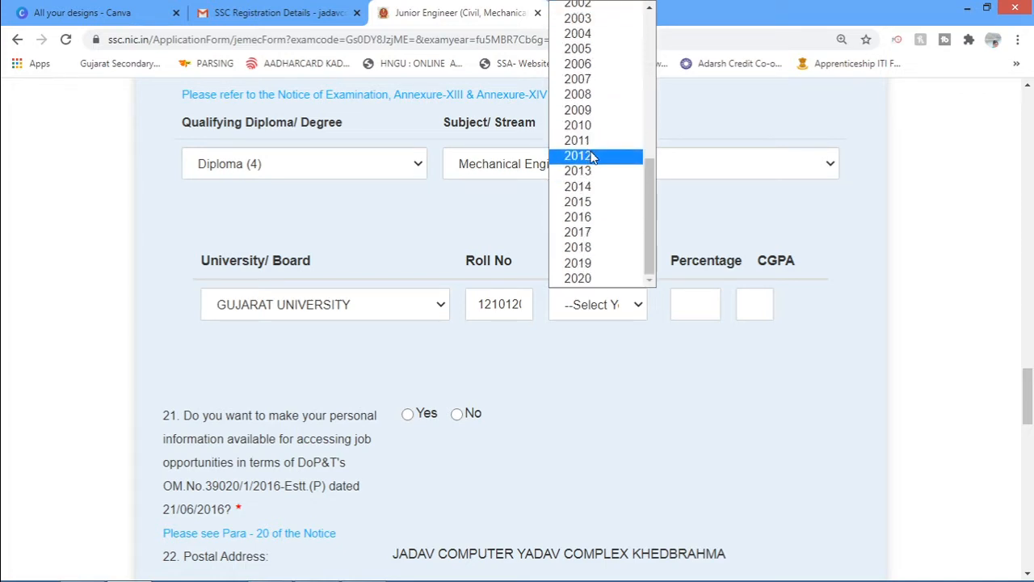
pyautogui.click(591, 202)
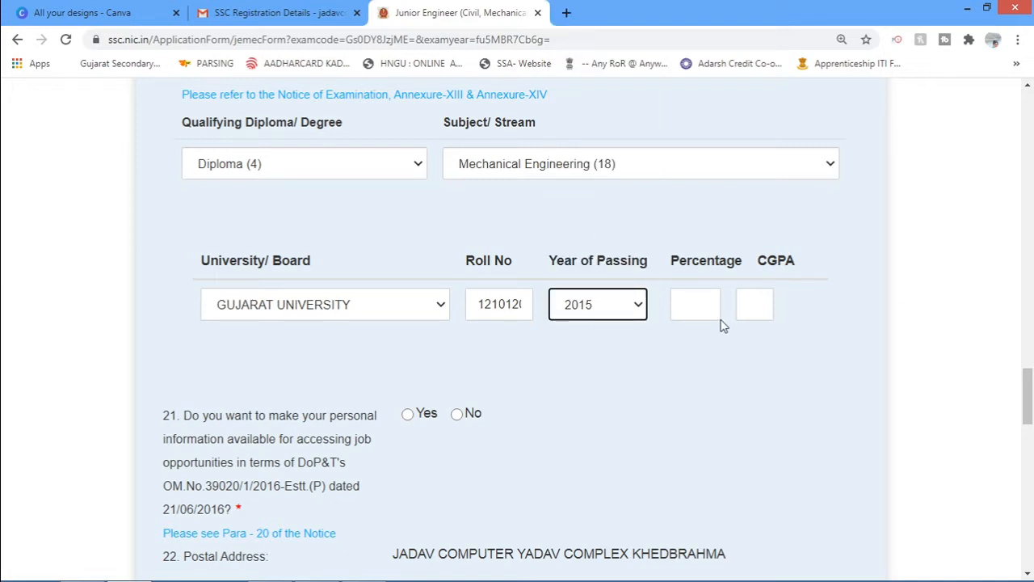
pyautogui.click(695, 308)
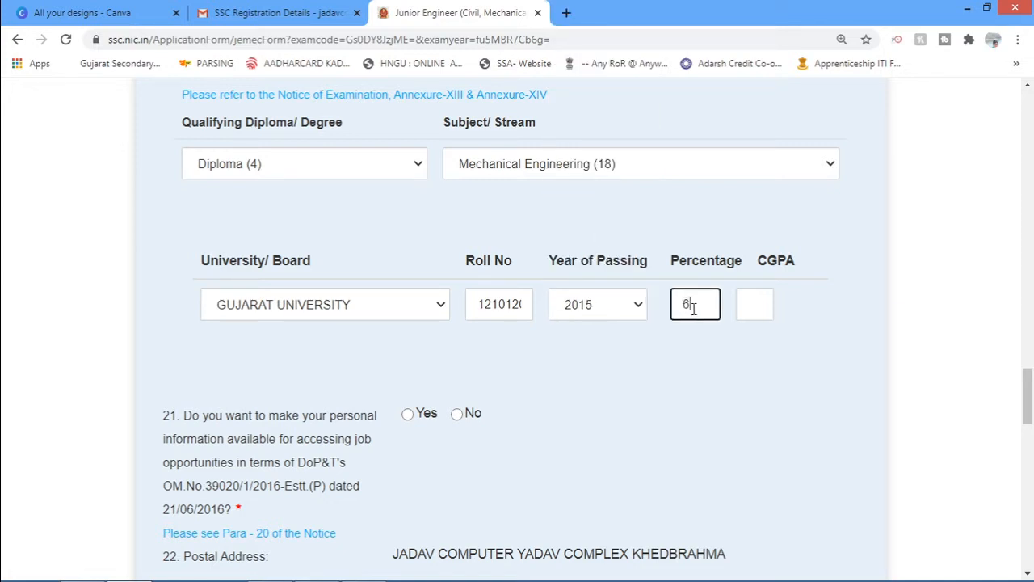
pyautogui.press('Tab')
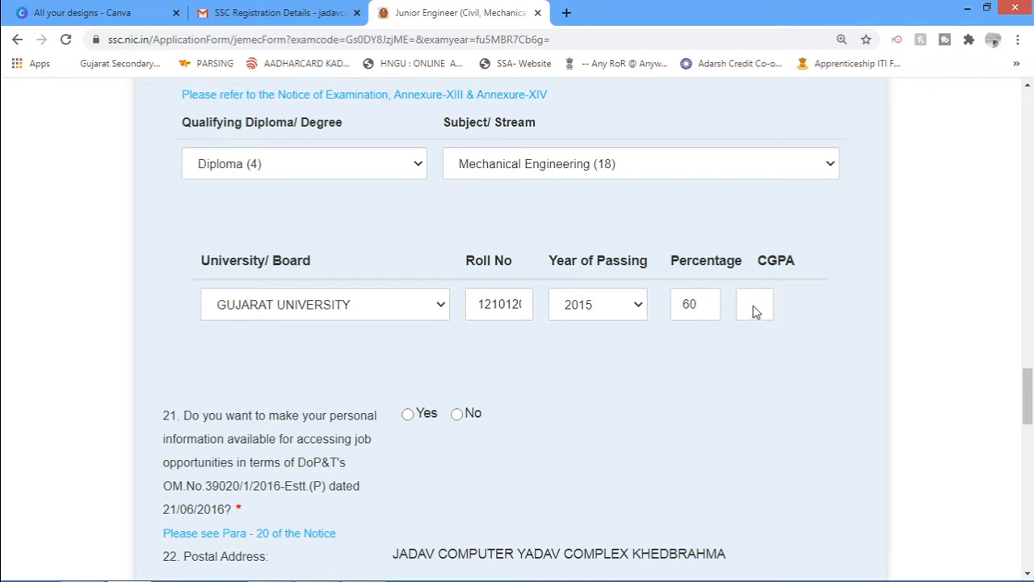
# Answer No to question 21 about making personal information available for accessing job opportunities.
pyautogui.hotkey('ctrl', '+')
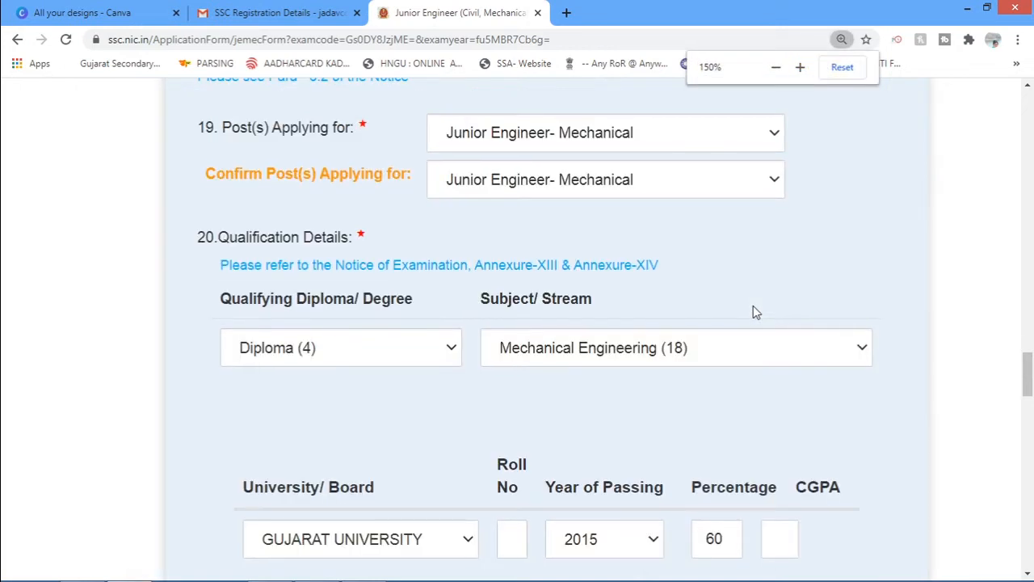
pyautogui.scroll(-2, 739, 298)
pyautogui.scroll(-4, 739, 297)
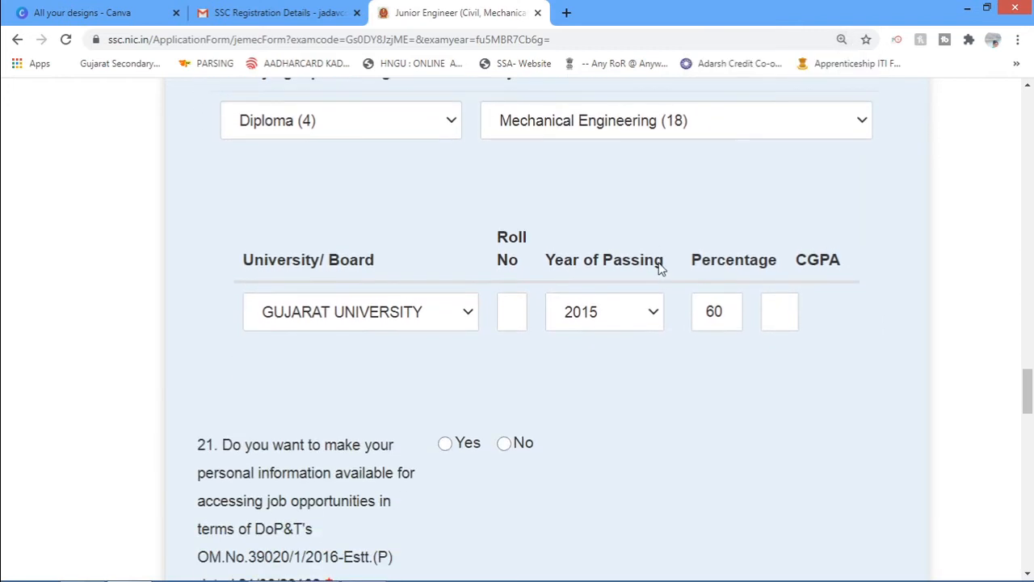
pyautogui.scroll(-1, 339, 250)
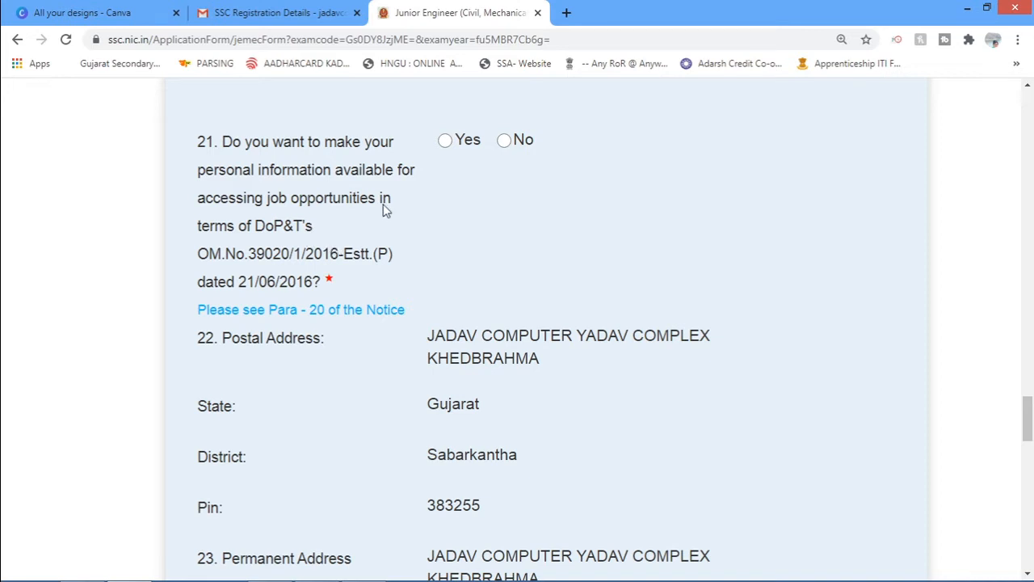
pyautogui.scroll(1, 396, 216)
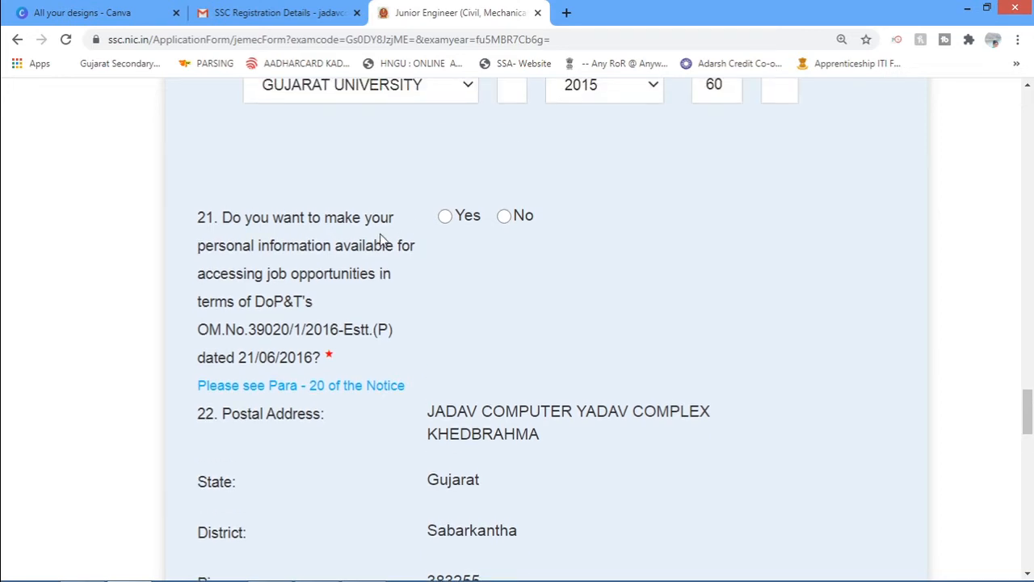
pyautogui.click(504, 217)
# Review the postal address, permanent address and contact details, and the size and format requirements for the photo and signature uploads.
pyautogui.scroll(-3, 397, 277)
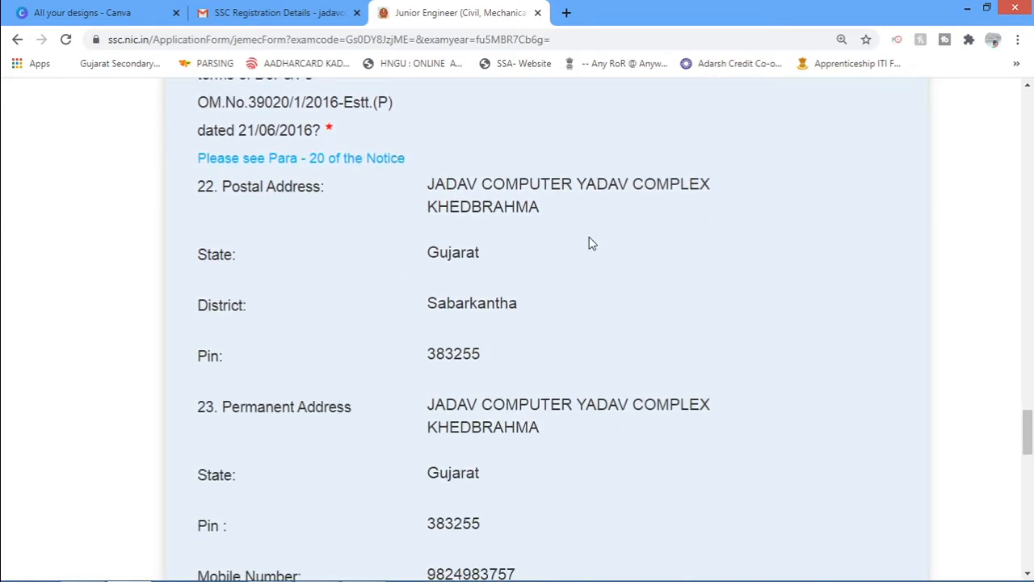
pyautogui.scroll(-3, 418, 280)
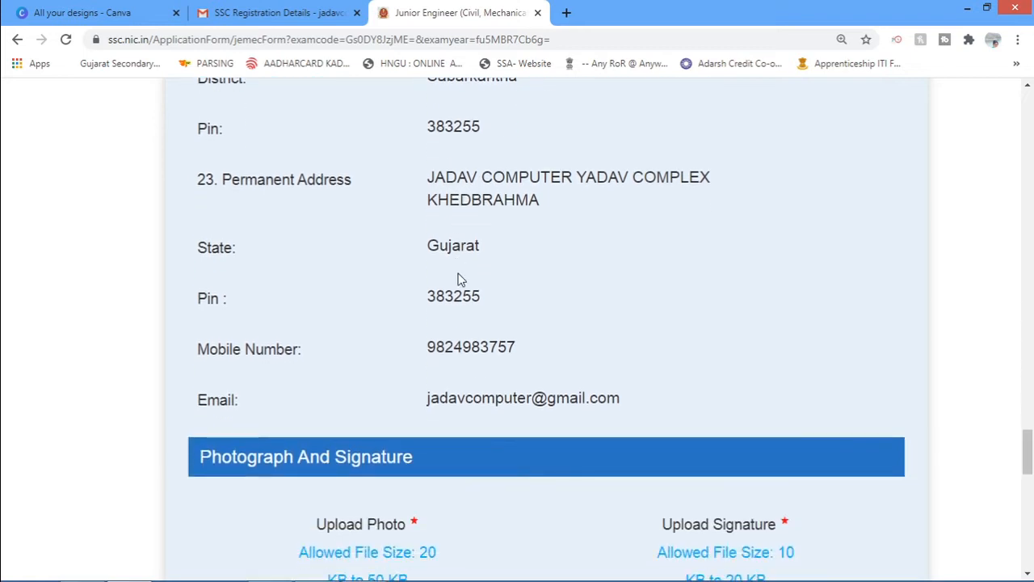
pyautogui.scroll(-4, 457, 279)
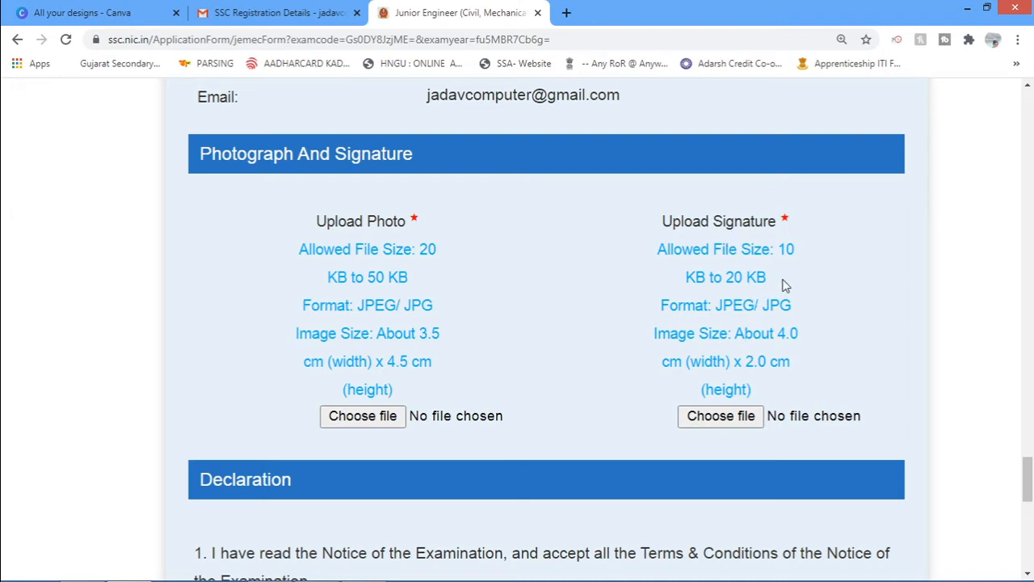
# Start choosing a file for the photo upload and open the photo folder on Local Disk (D:).
pyautogui.scroll(-2, 703, 259)
pyautogui.scroll(1, 420, 266)
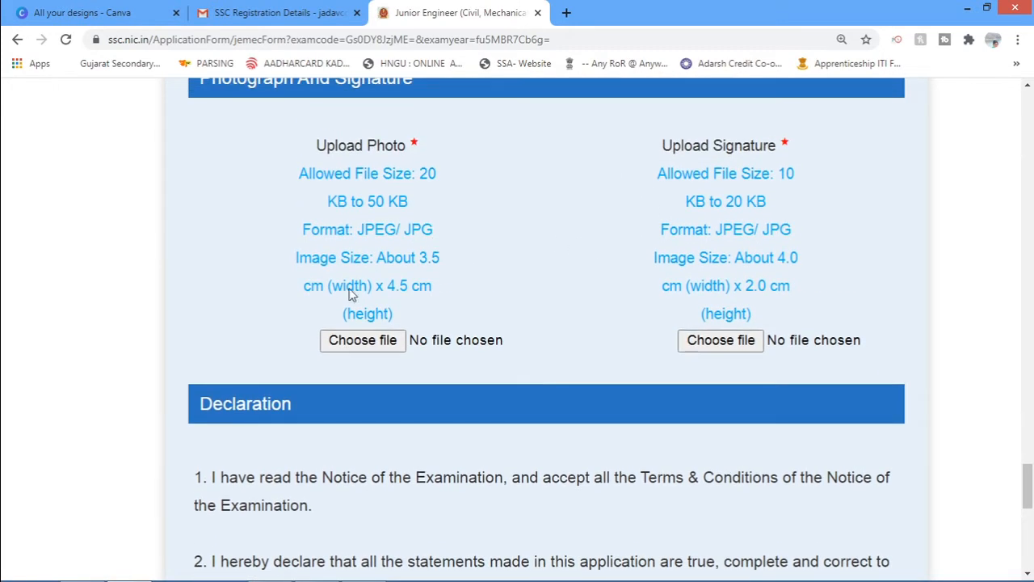
pyautogui.click(359, 343)
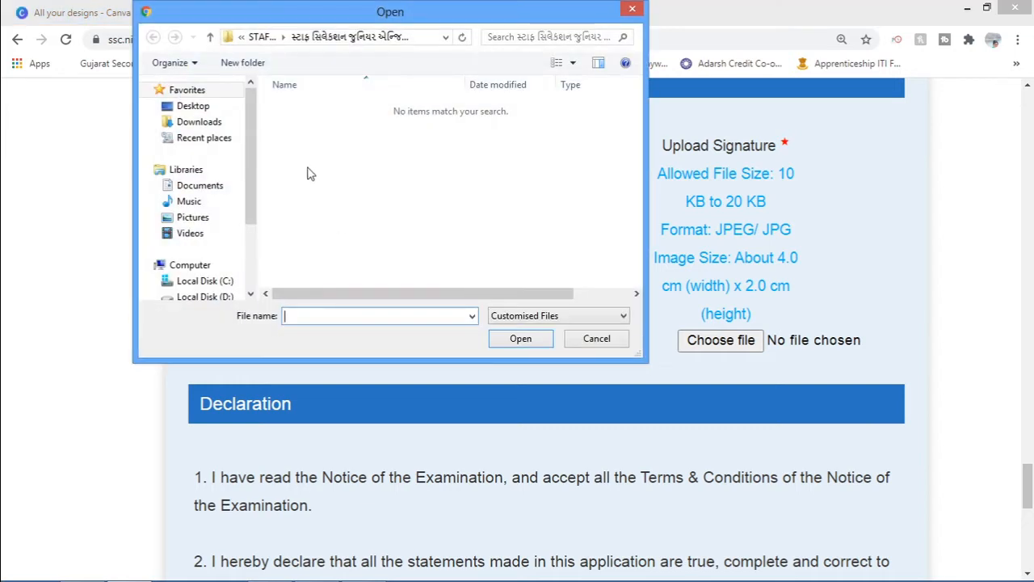
pyautogui.moveTo(250, 217); pyautogui.dragTo(253, 275)
pyautogui.click(204, 213)
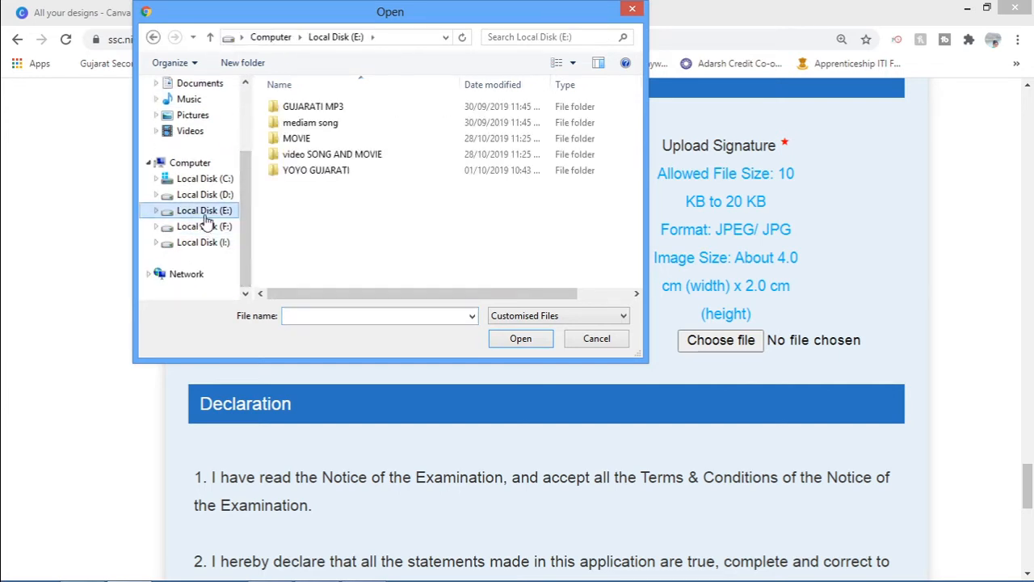
pyautogui.click(206, 195)
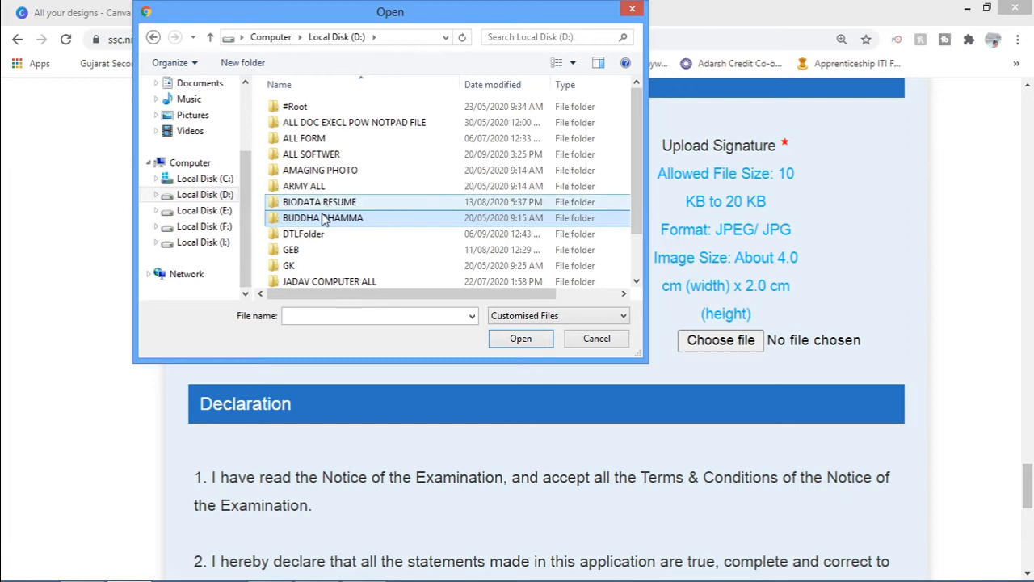
pyautogui.scroll(-1, 373, 222)
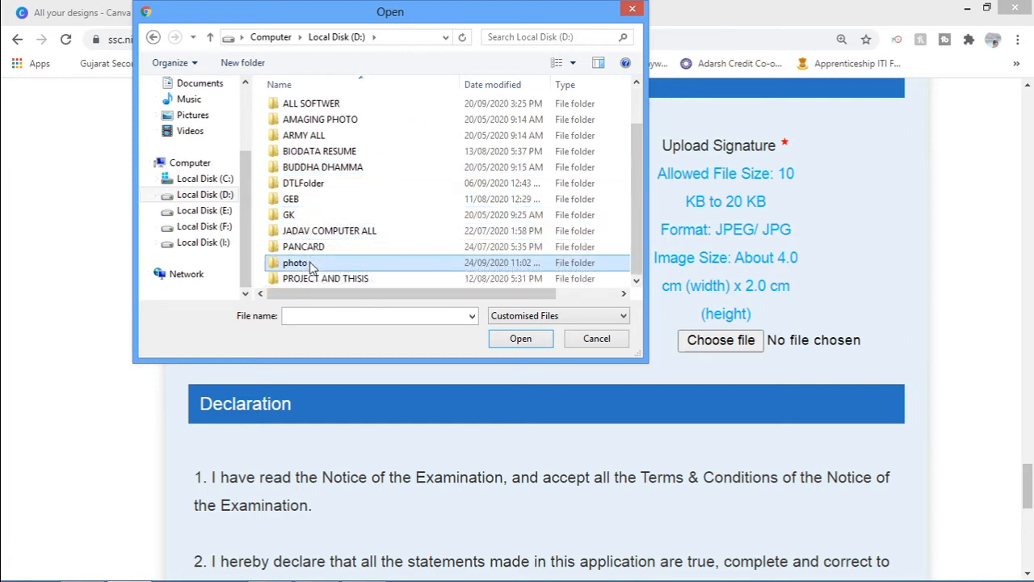
pyautogui.doubleClick(380, 261)
# Search the photo folder by the candidate's name and upload the candidate's portrait file numbered (1) as the photo.
pyautogui.click(533, 37)
pyautogui.click(514, 57)
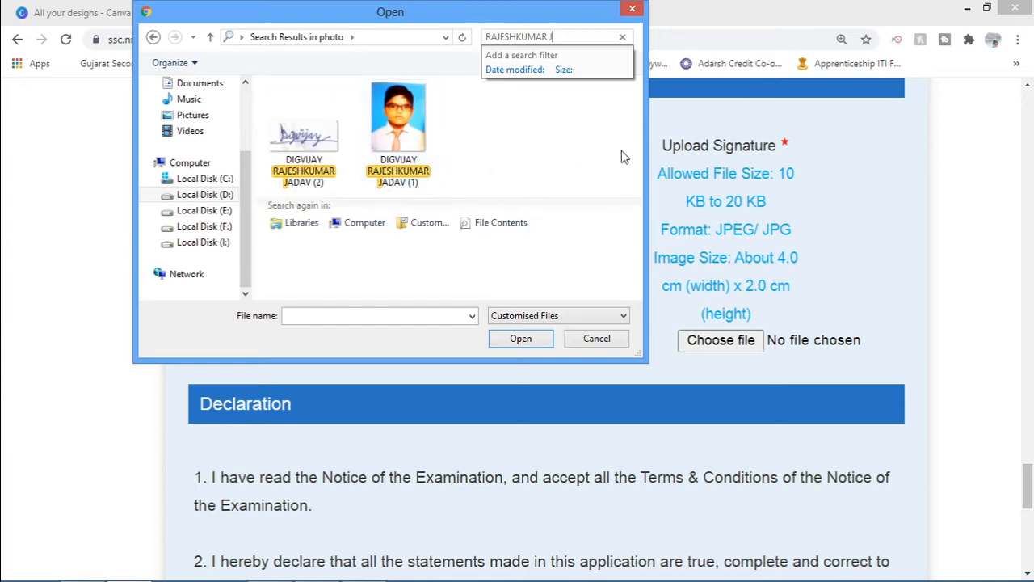
pyautogui.moveTo(637, 99); pyautogui.dragTo(640, 183)
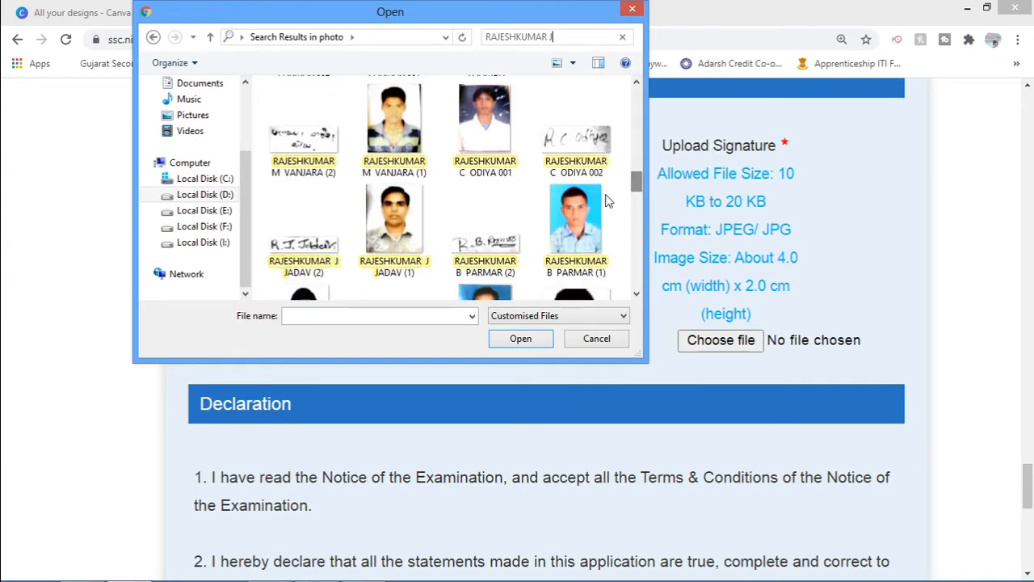
pyautogui.moveTo(390, 232)
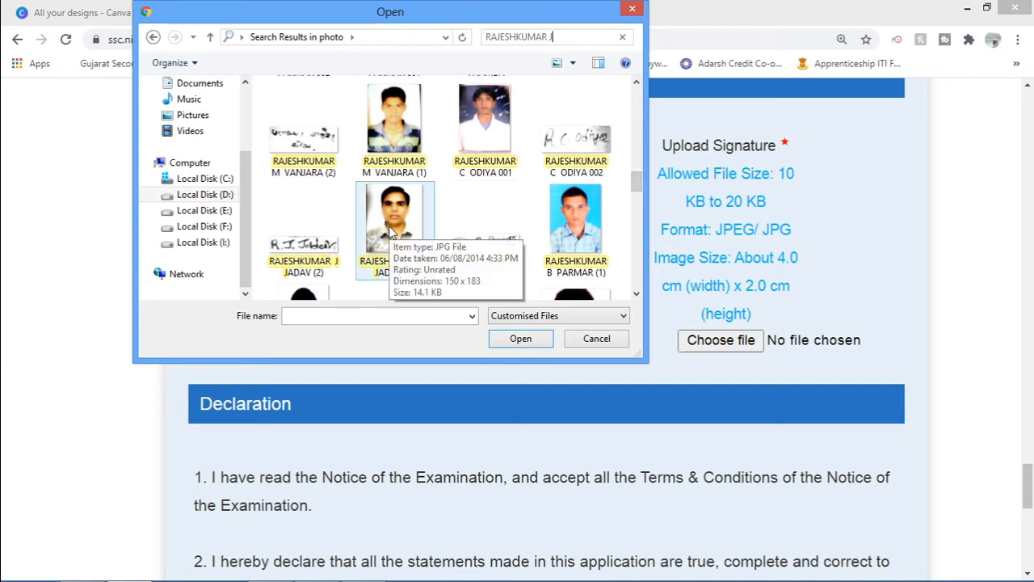
pyautogui.click(391, 233)
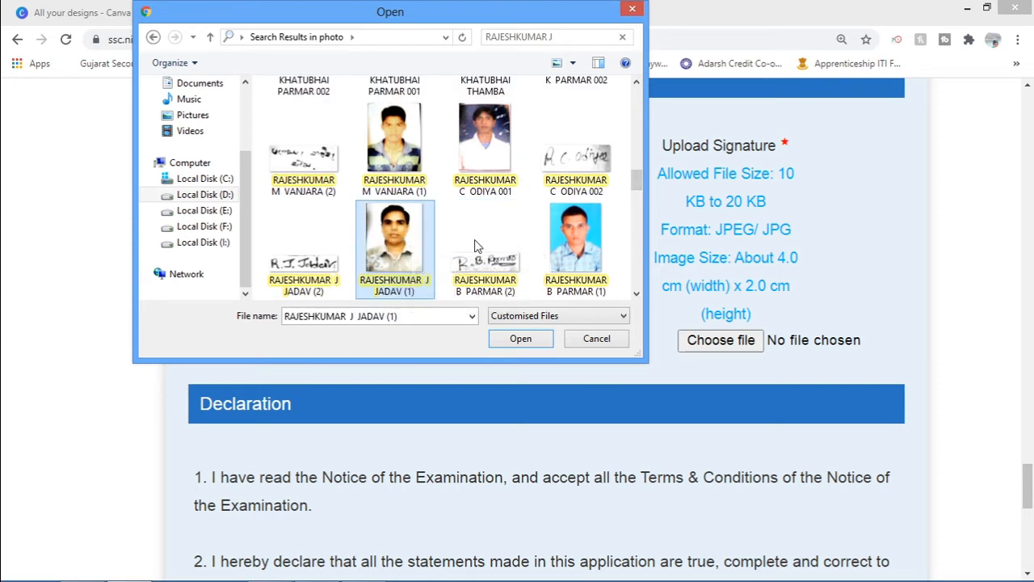
pyautogui.click(479, 244)
pyautogui.click(389, 241)
pyautogui.click(504, 337)
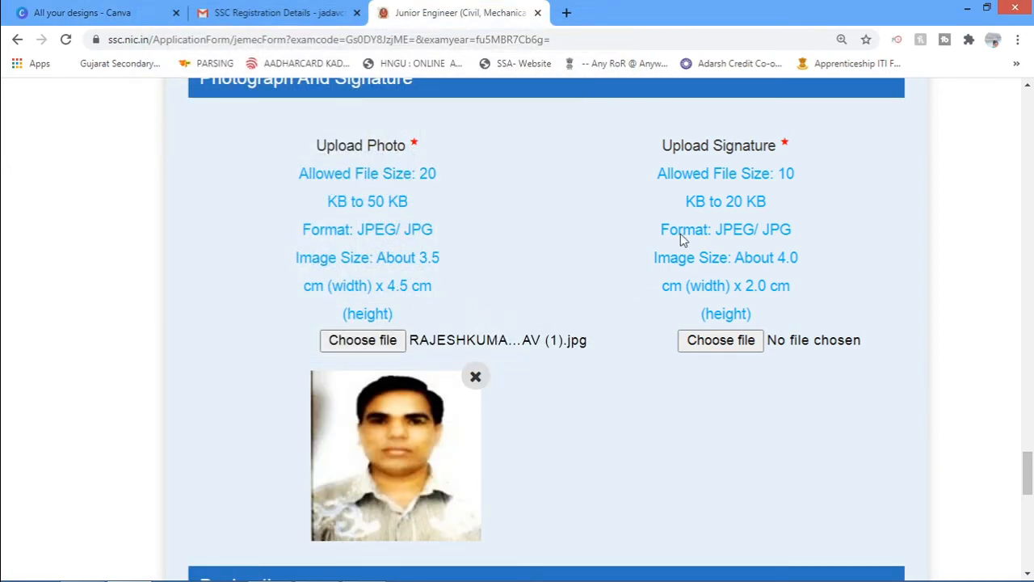
# Search the photo folder by the candidate's name and upload the first signature file numbered (2) as the signature.
pyautogui.click(726, 339)
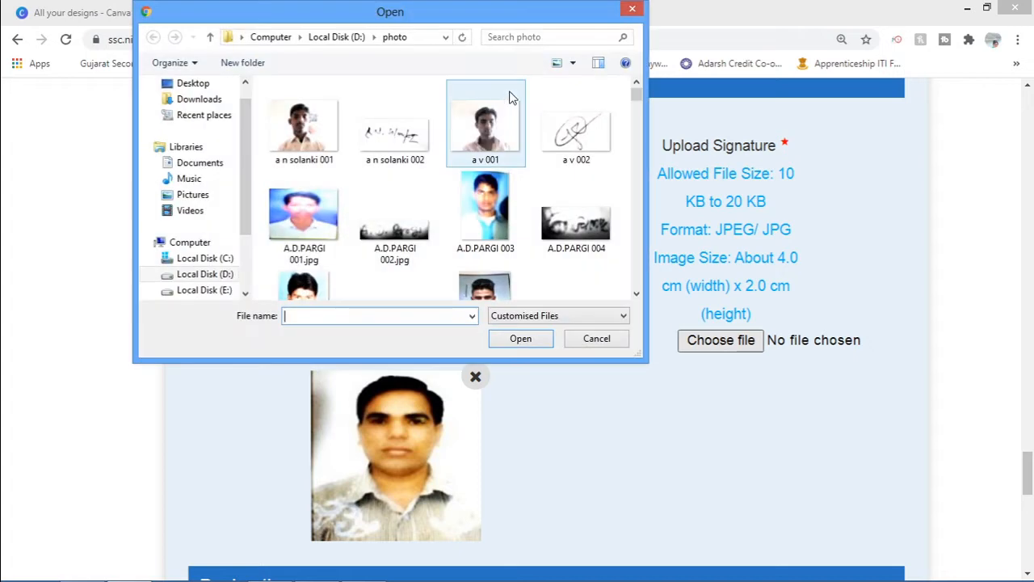
pyautogui.click(511, 37)
pyautogui.click(518, 50)
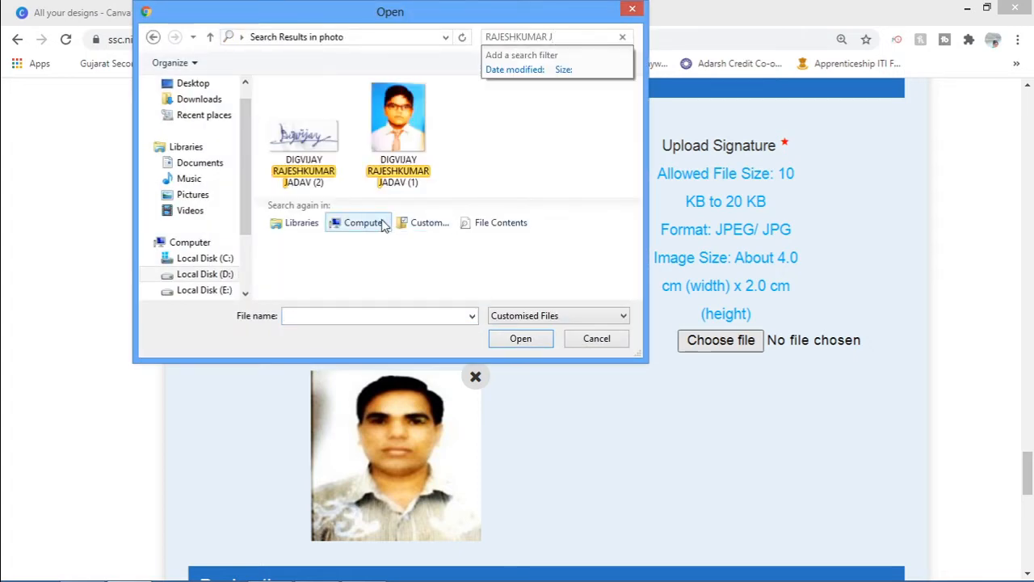
pyautogui.click(313, 144)
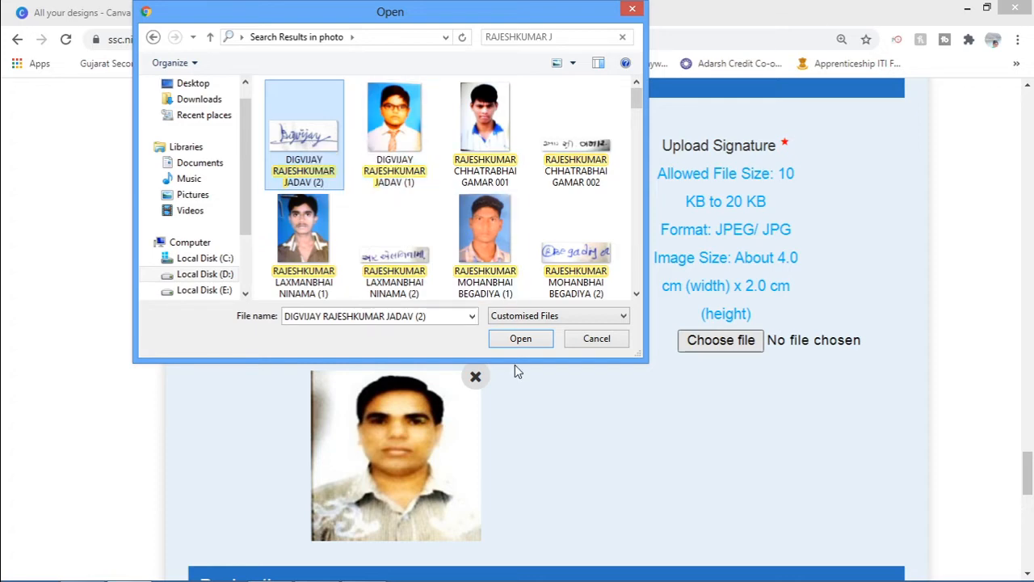
pyautogui.click(517, 339)
# Agree to the declaration about the examination notice and the truth of the statements.
pyautogui.scroll(-6, 691, 334)
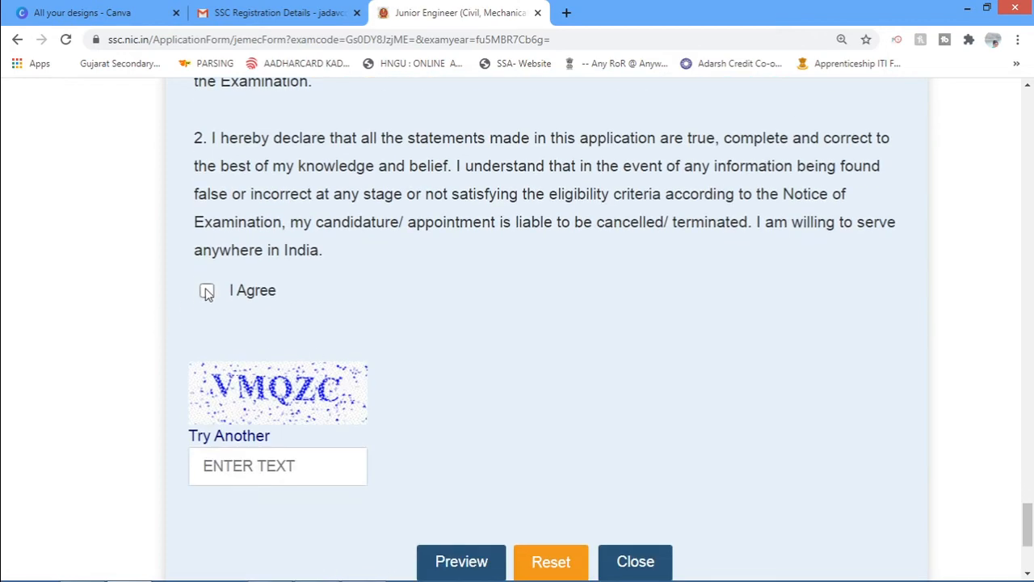
pyautogui.click(207, 292)
pyautogui.scroll(1, 317, 210)
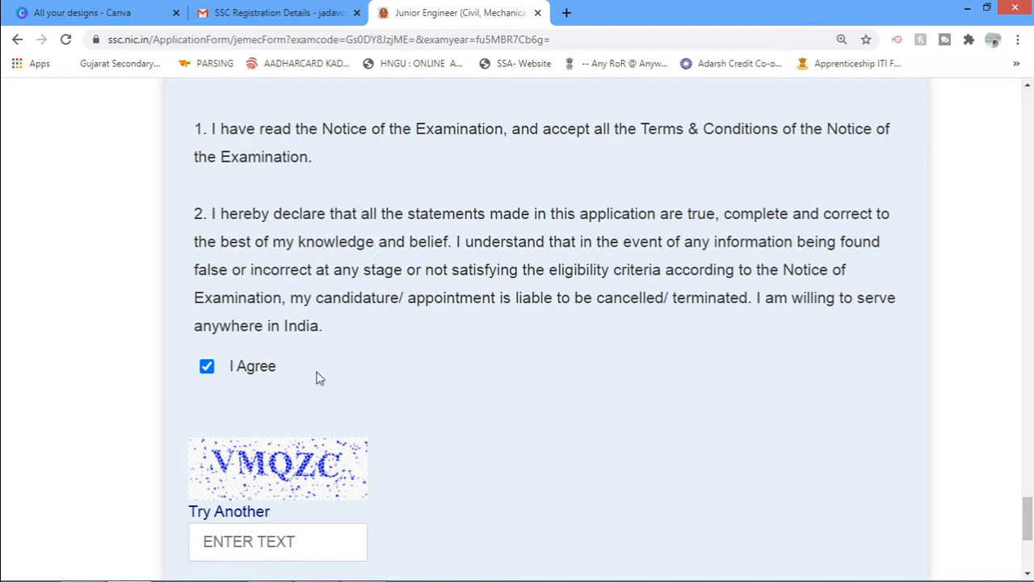
pyautogui.scroll(-1, 311, 365)
pyautogui.scroll(-1, 320, 364)
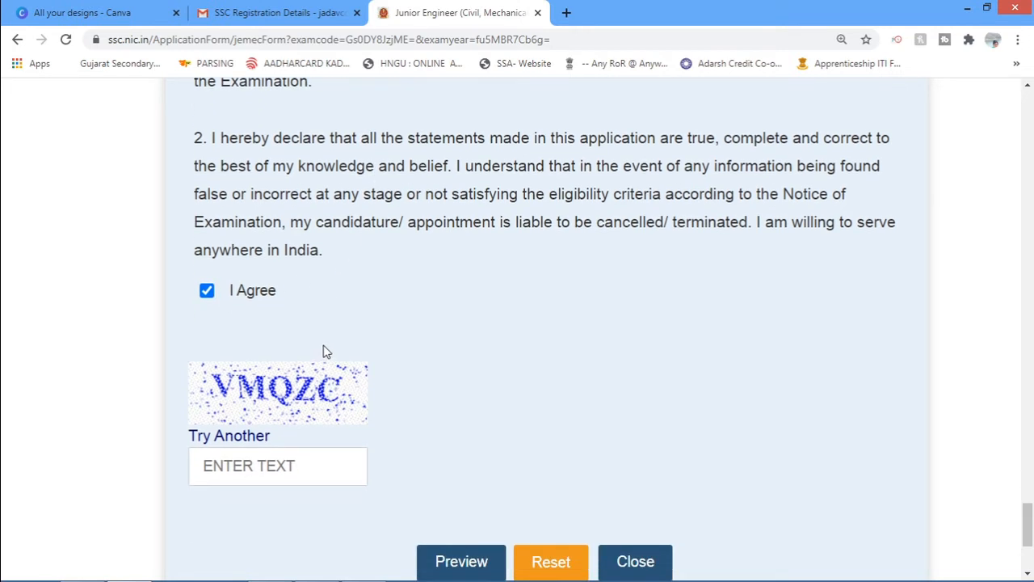
# Enter the captcha code in capital letters and request the preview of the application form.
pyautogui.press('capslock')
pyautogui.scroll(-2, 383, 336)
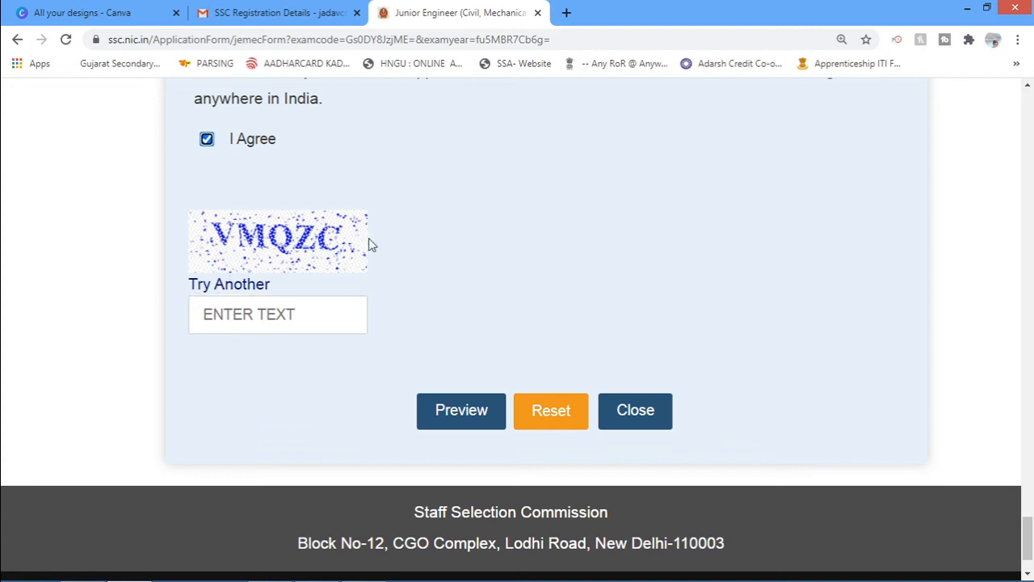
pyautogui.click(229, 320)
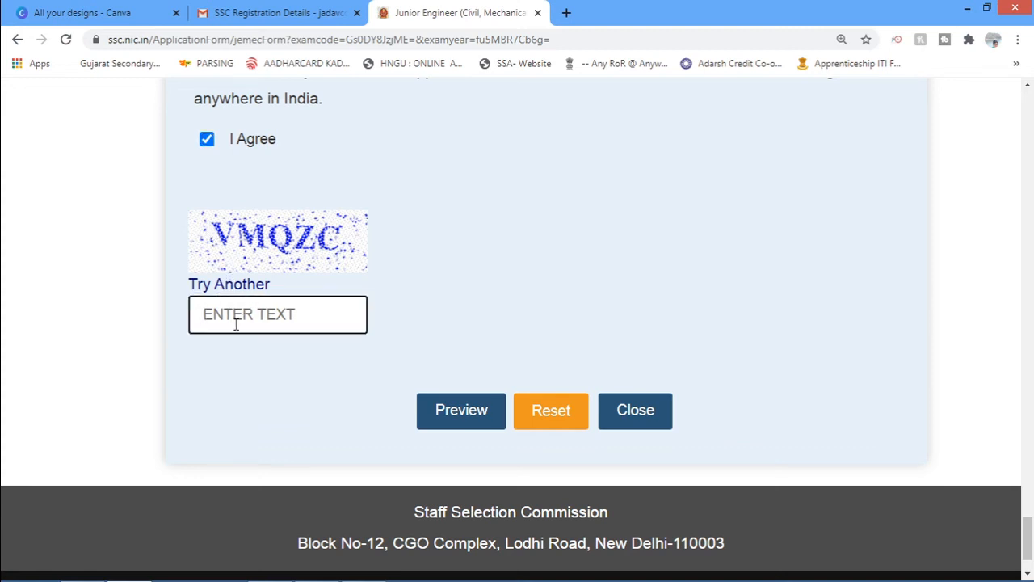
pyautogui.write('VMQ')
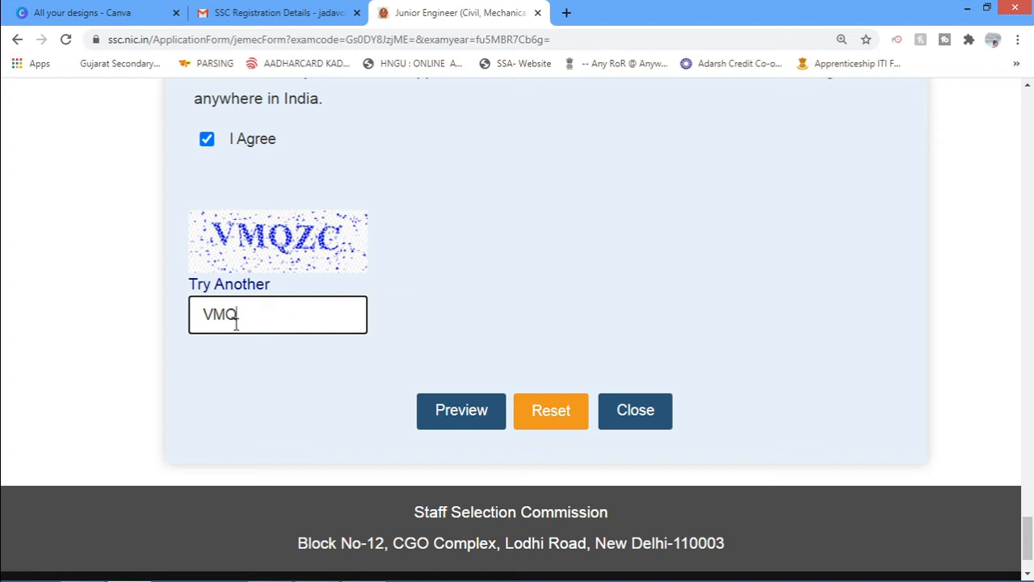
pyautogui.write('ZC')
pyautogui.click(461, 417)
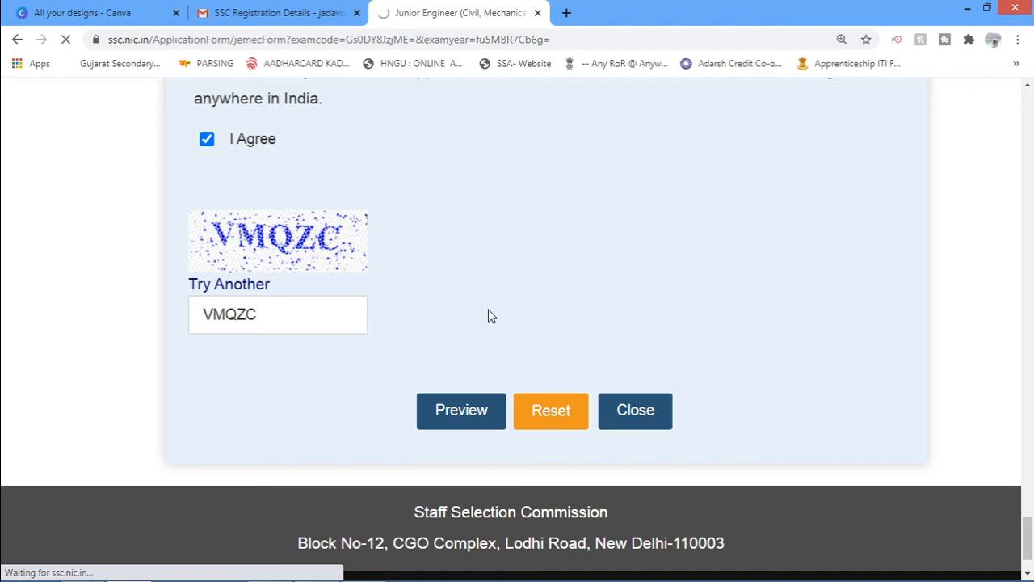
# Review the application form preview, from personal details through posts, qualification and addresses to the uploaded photo and signature.
pyautogui.scroll(-2, 490, 315)
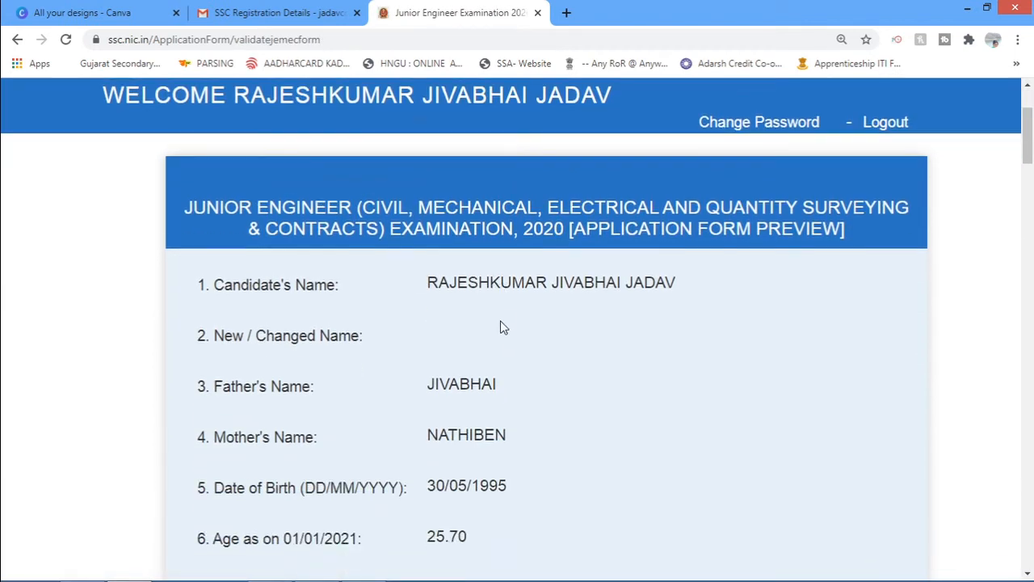
pyautogui.scroll(-4, 590, 309)
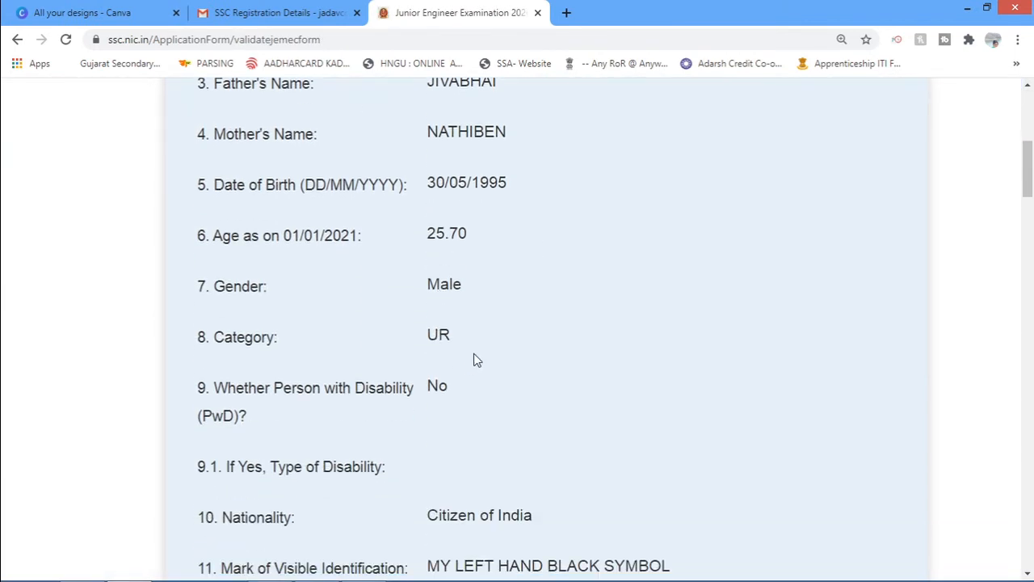
pyautogui.scroll(-2, 461, 369)
pyautogui.scroll(-5, 469, 259)
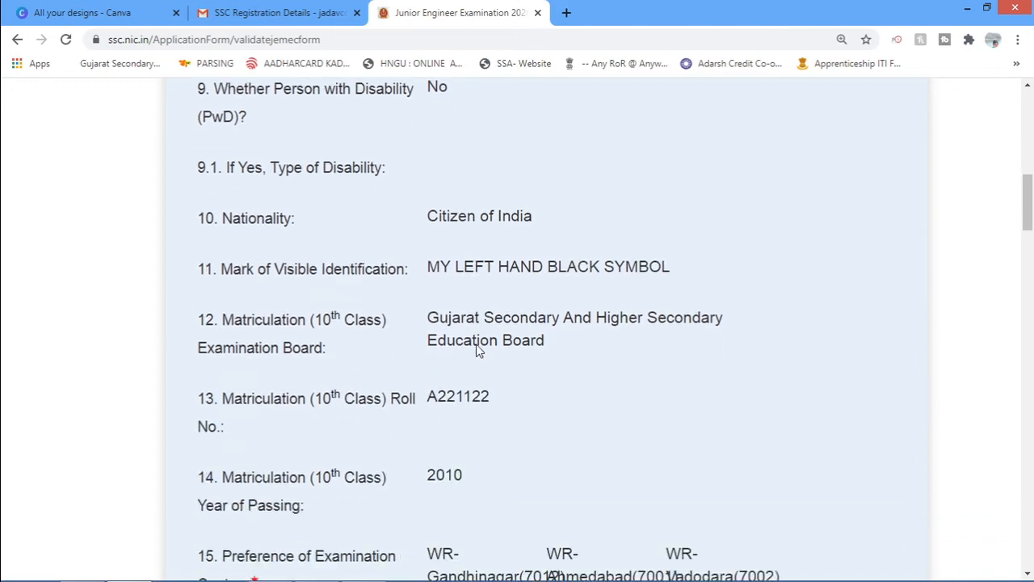
pyautogui.scroll(-2, 463, 368)
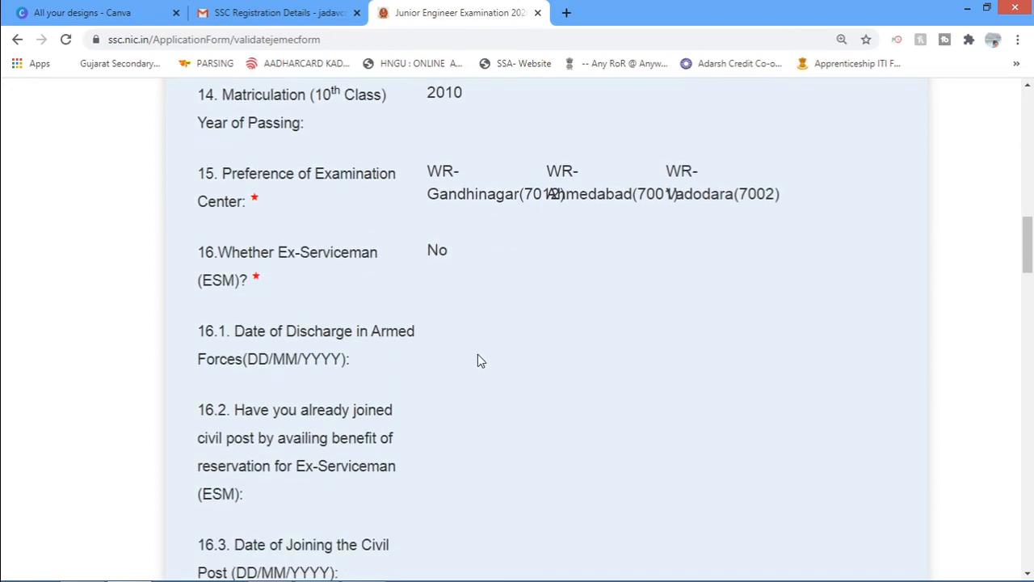
pyautogui.scroll(-3, 477, 360)
pyautogui.scroll(-14, 478, 360)
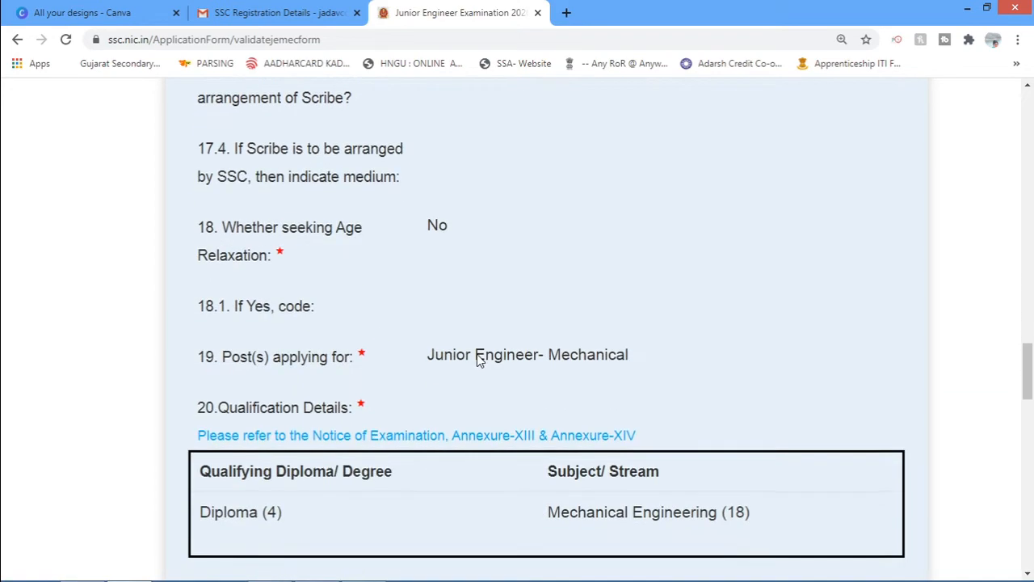
pyautogui.scroll(-8, 476, 361)
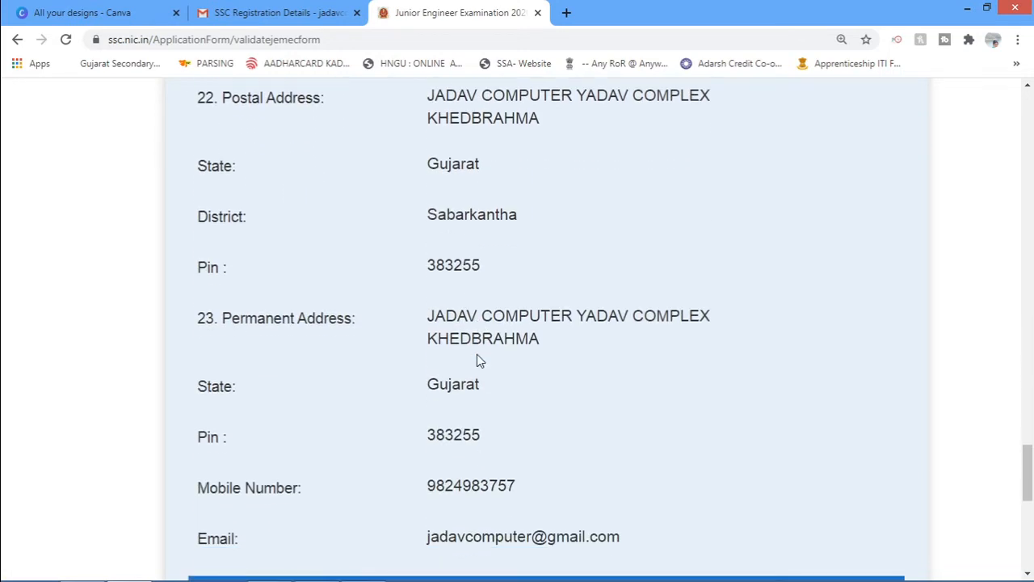
pyautogui.scroll(-7, 477, 361)
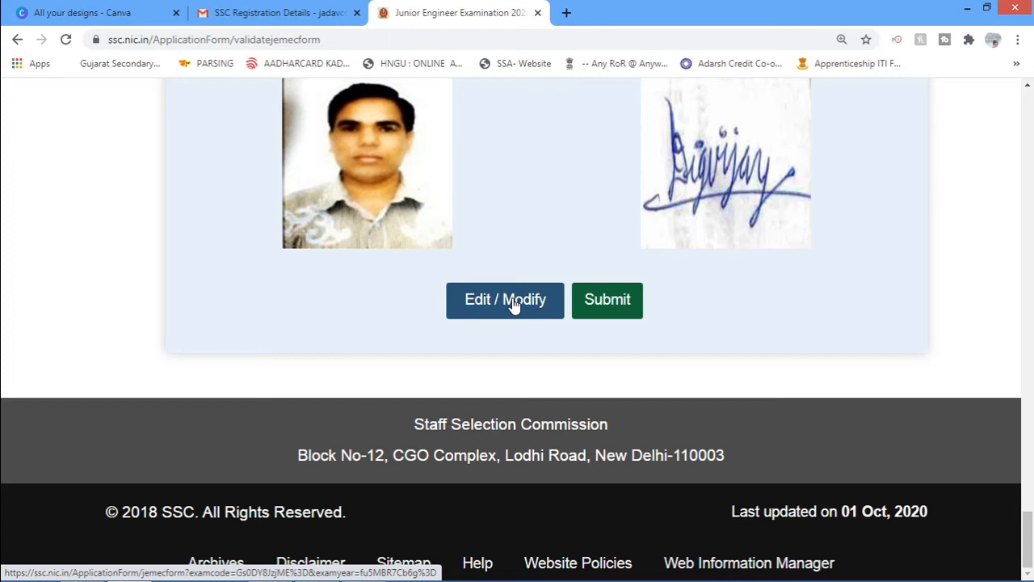
# Submit the application form, confirm the final submission and agree to proceed to payment.
pyautogui.click(605, 303)
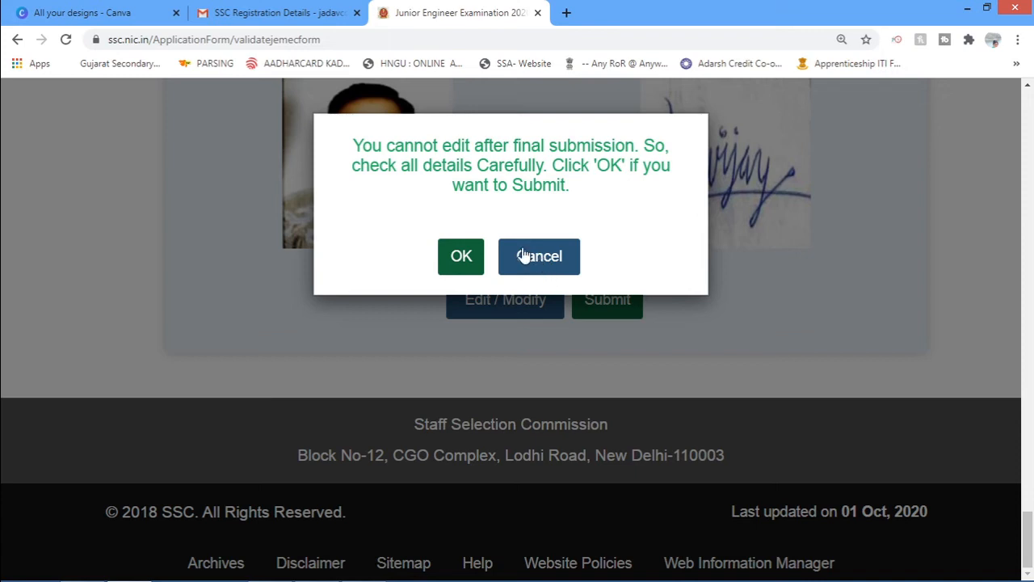
pyautogui.click(462, 258)
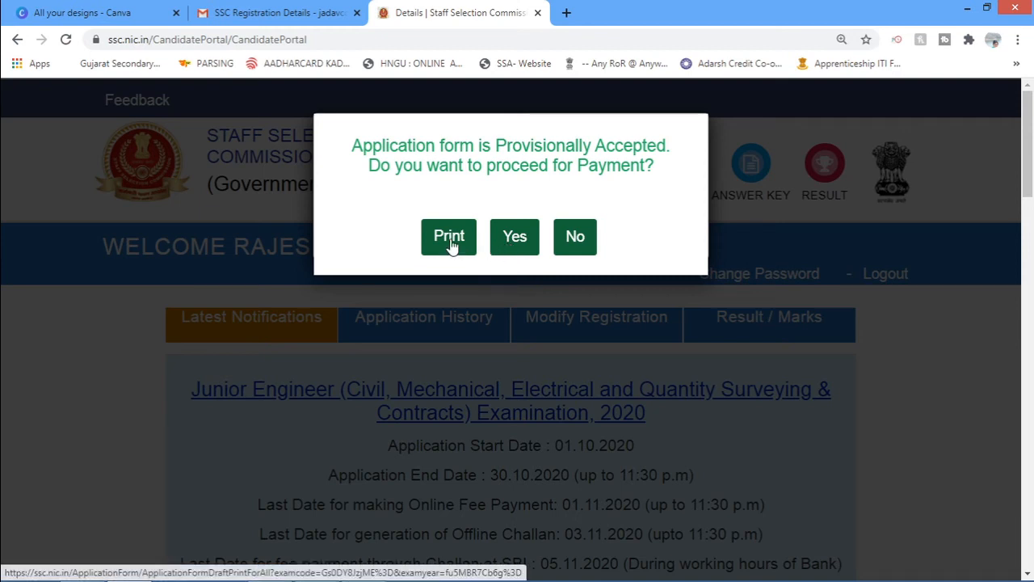
pyautogui.click(517, 240)
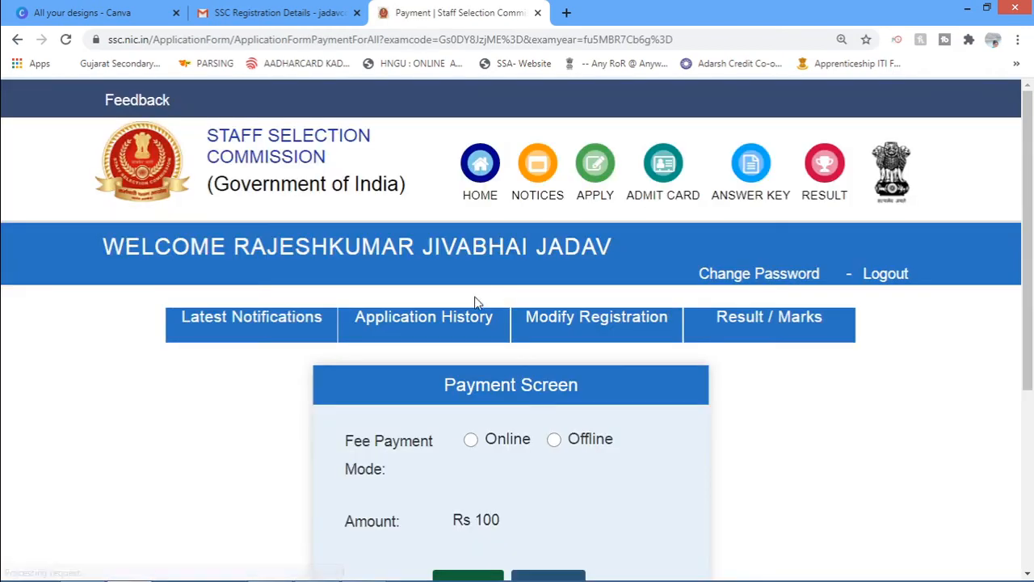
# Set the fee payment mode to Online and submit the Rs 100 payment request.
pyautogui.scroll(-2, 428, 331)
pyautogui.scroll(-1, 374, 256)
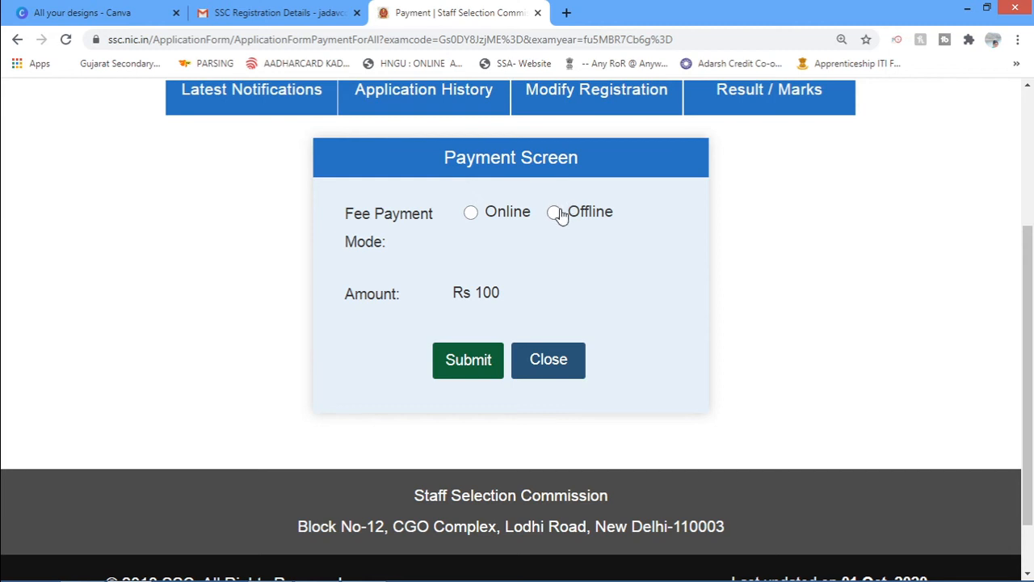
pyautogui.click(470, 213)
pyautogui.click(461, 364)
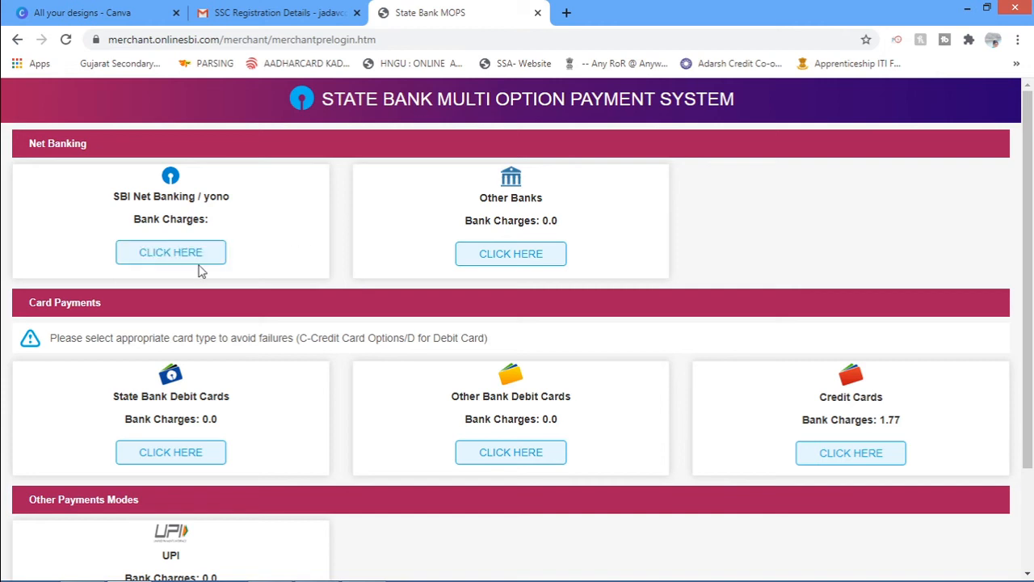
# Choose Other Bank Debit Cards as the payment method and enlarge the payment details page to 110%.
pyautogui.scroll(-3, 302, 265)
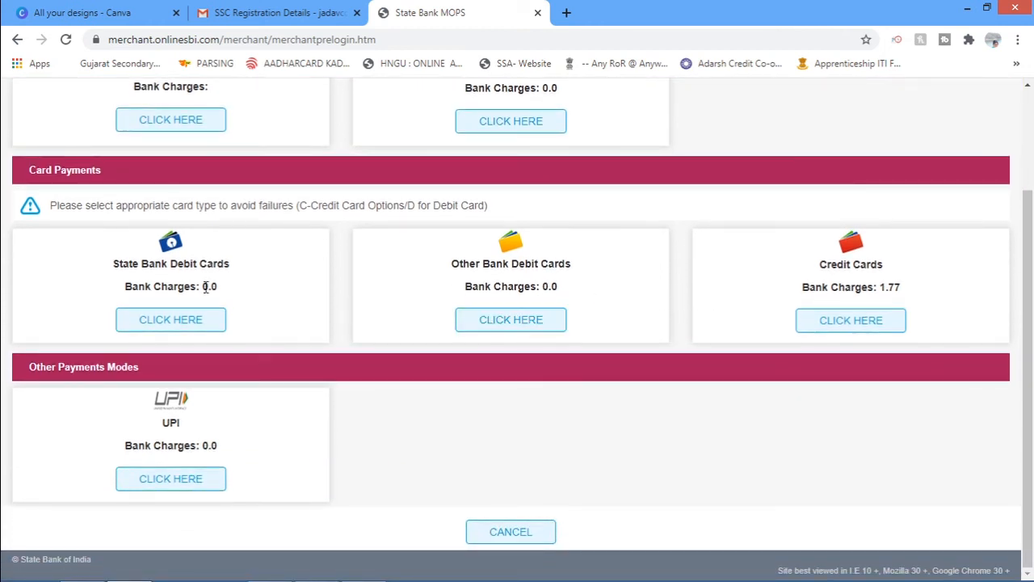
pyautogui.click(506, 325)
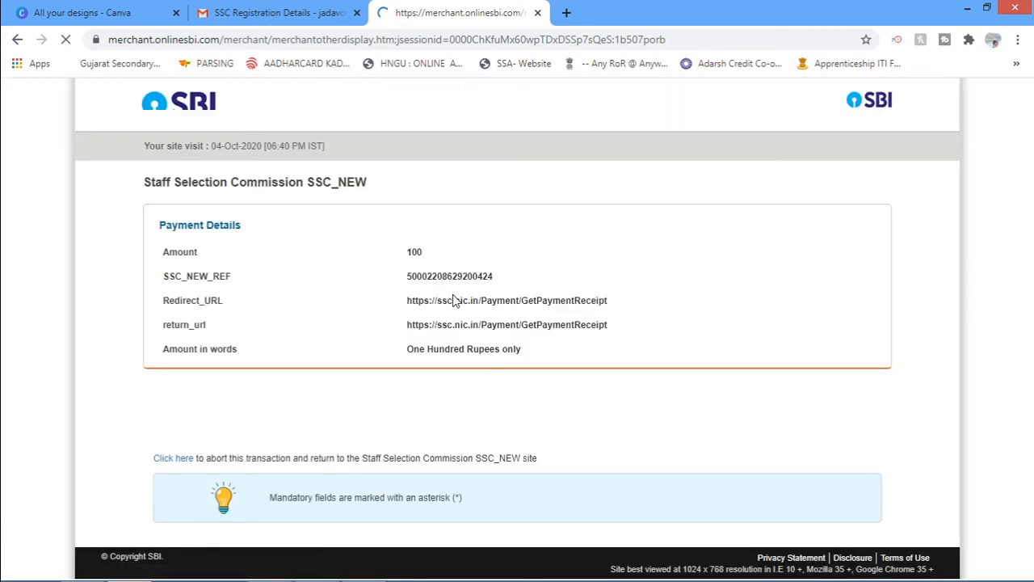
pyautogui.hotkey('ctrl', '+')
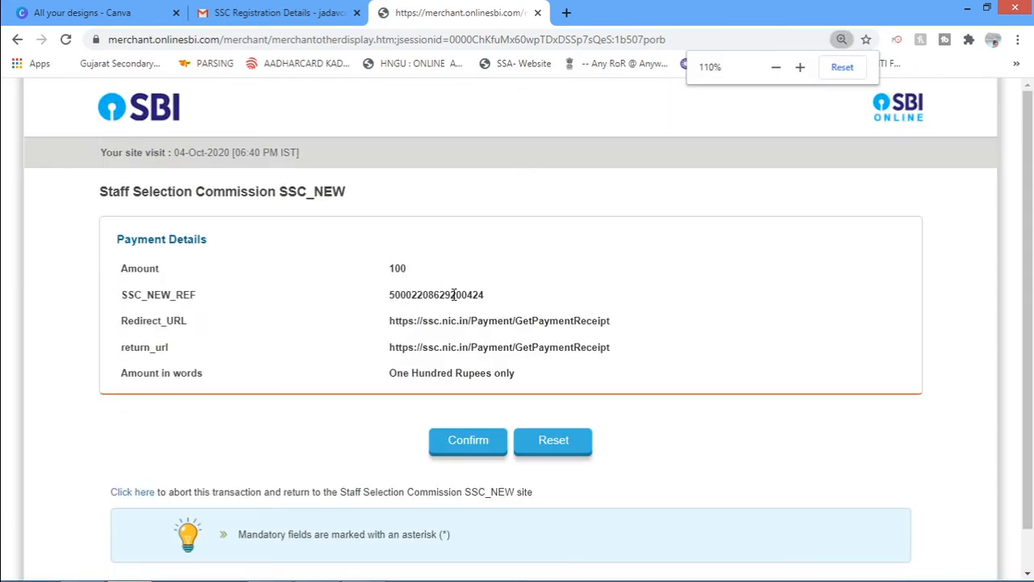
# Confirm the Rs 100 payment details for the Staff Selection Commission fee to proceed to the card payment page.
pyautogui.hotkey('ctrl', '+')
pyautogui.hotkey('ctrl', '+')
pyautogui.scroll(-2, 465, 292)
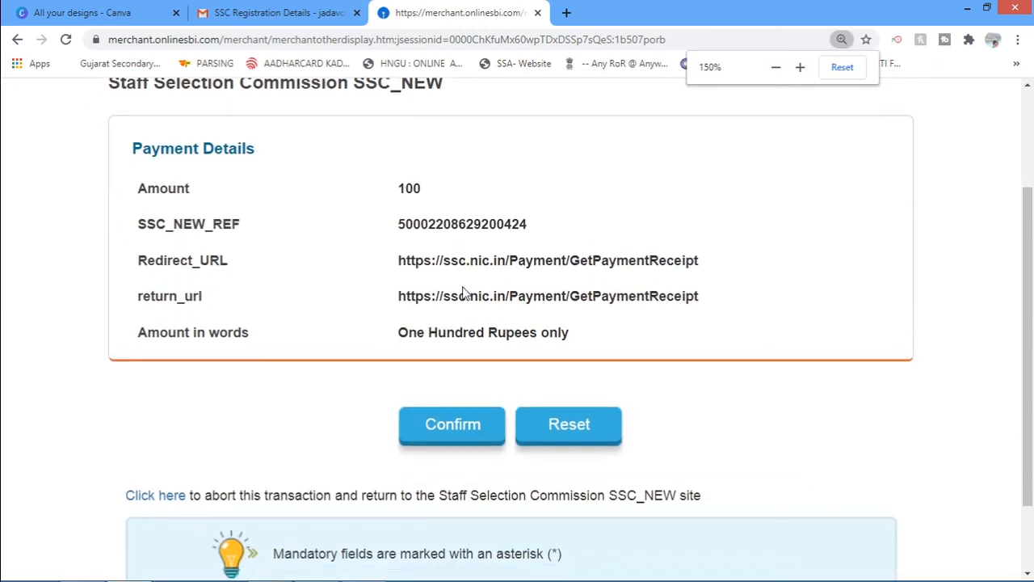
pyautogui.click(451, 440)
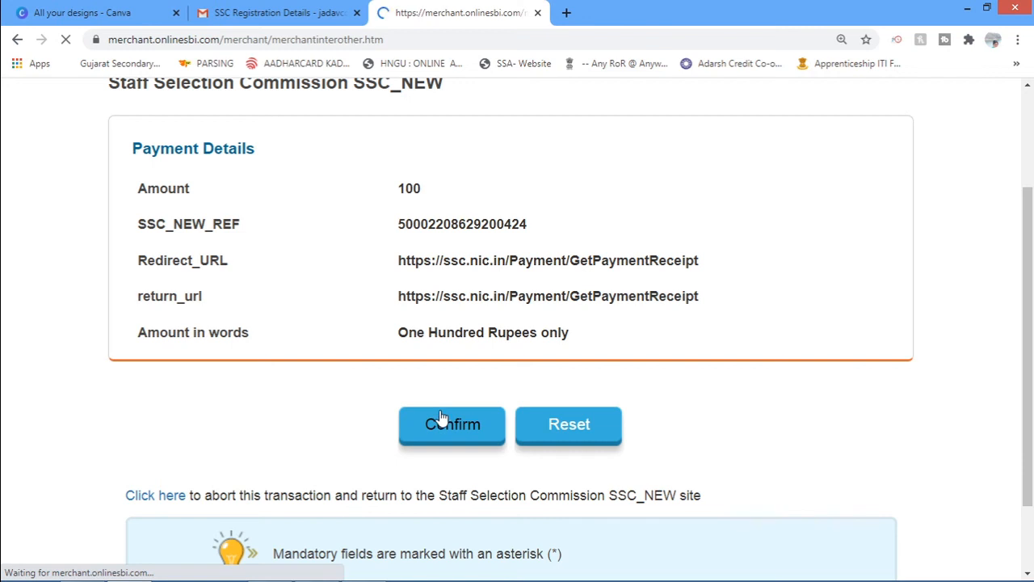
# Examine the card payment form's fields for card number, expiry date, card holder's name, CVV and verification characters.
pyautogui.scroll(-2, 474, 404)
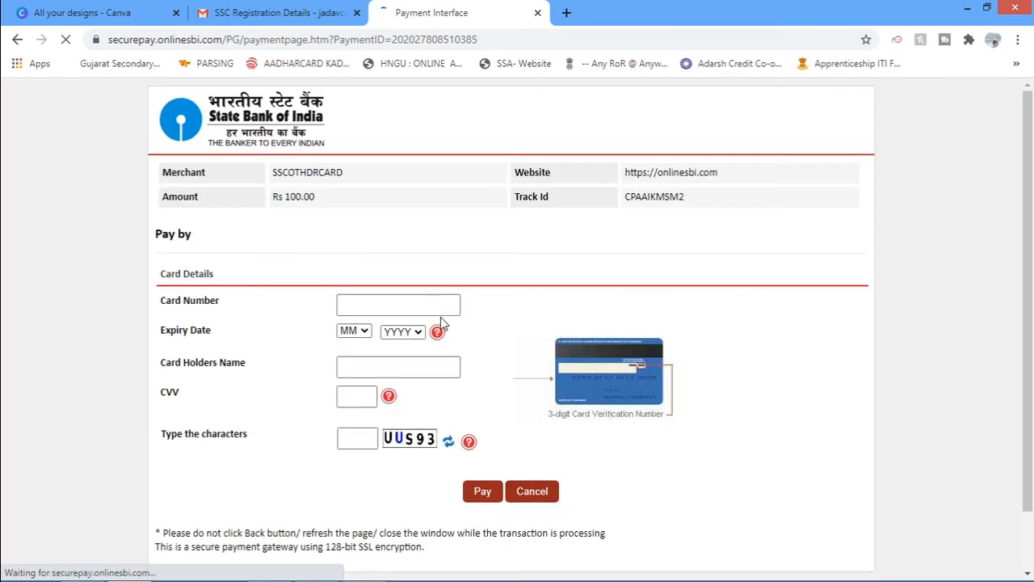
pyautogui.scroll(-2, 416, 319)
pyautogui.click(352, 239)
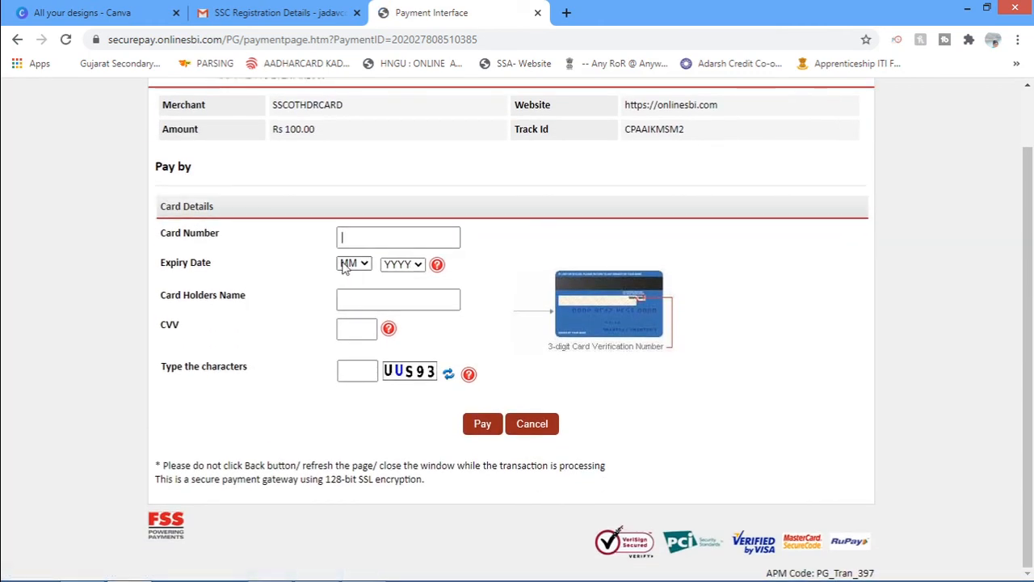
pyautogui.click(353, 265)
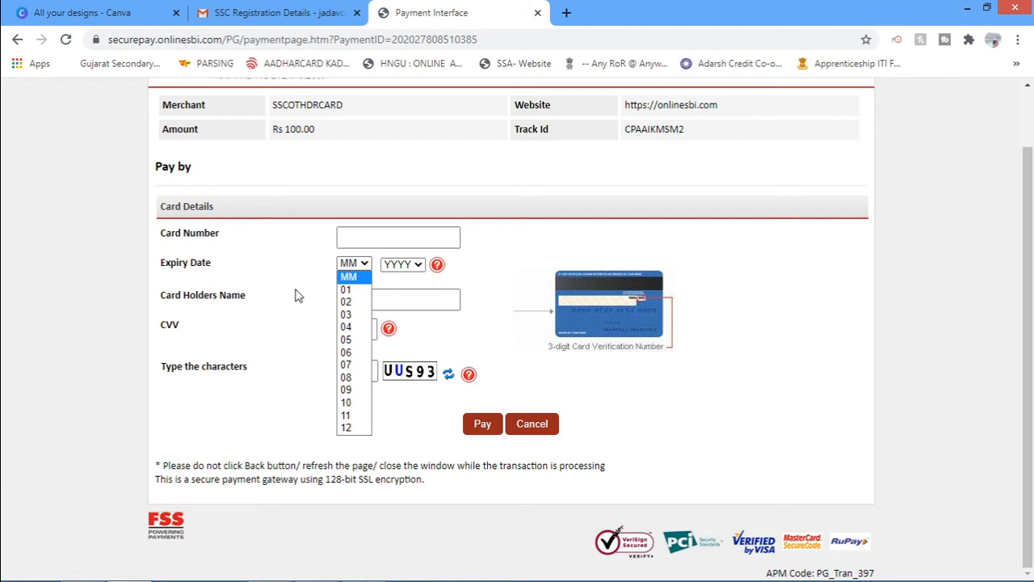
pyautogui.click(299, 296)
pyautogui.click(401, 268)
pyautogui.click(285, 313)
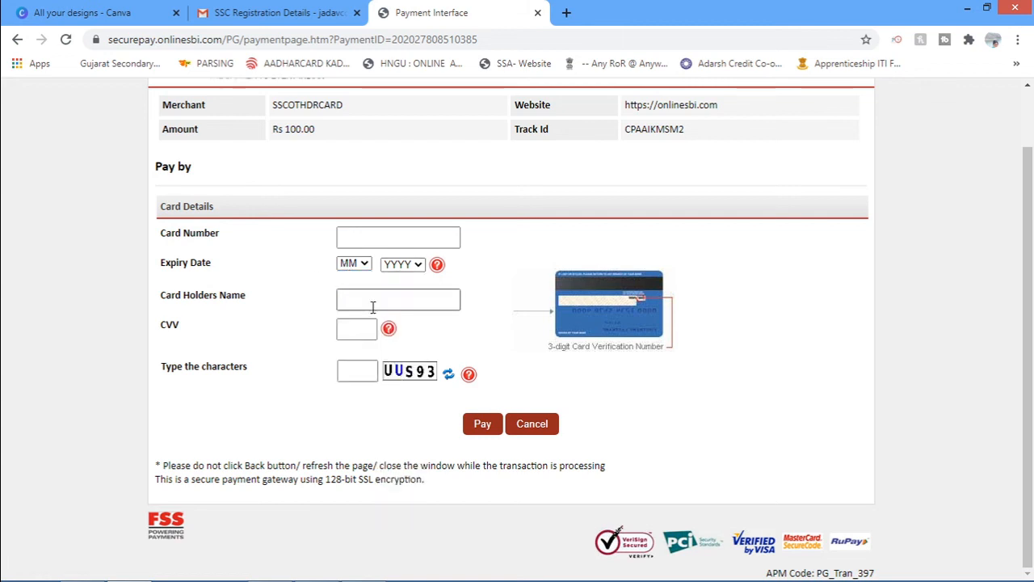
pyautogui.click(341, 329)
pyautogui.click(356, 368)
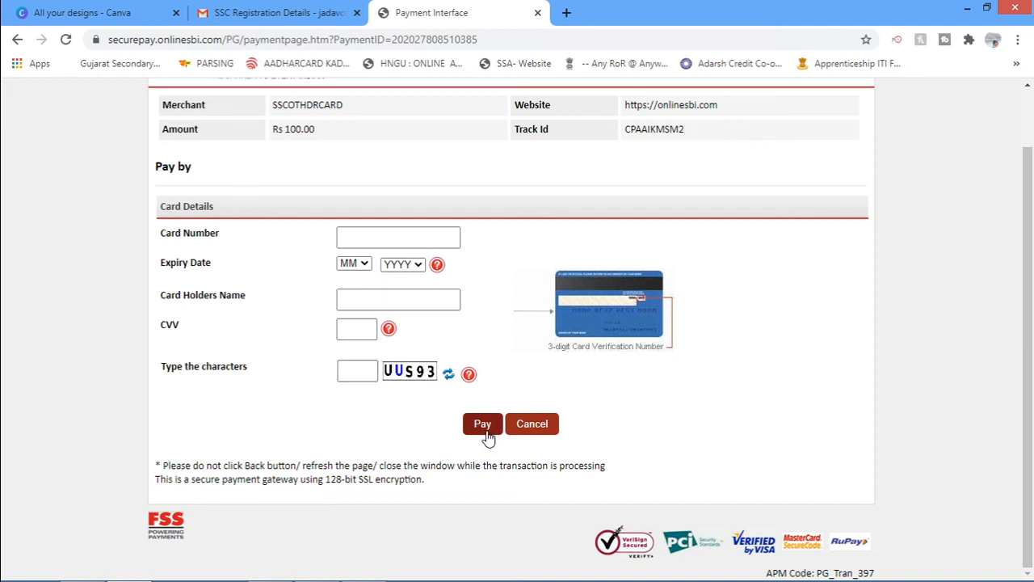
# Open the printable application form for the Junior Engineer Examination, 2020 from the candidate portal's latest notifications.
pyautogui.scroll(1, 487, 436)
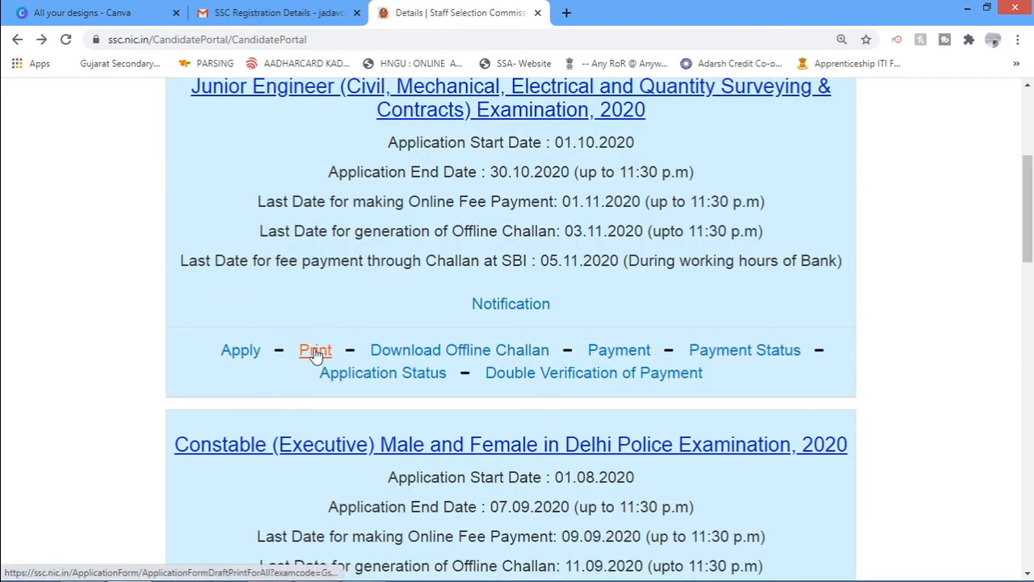
pyautogui.scroll(3, 313, 357)
pyautogui.scroll(-2, 315, 358)
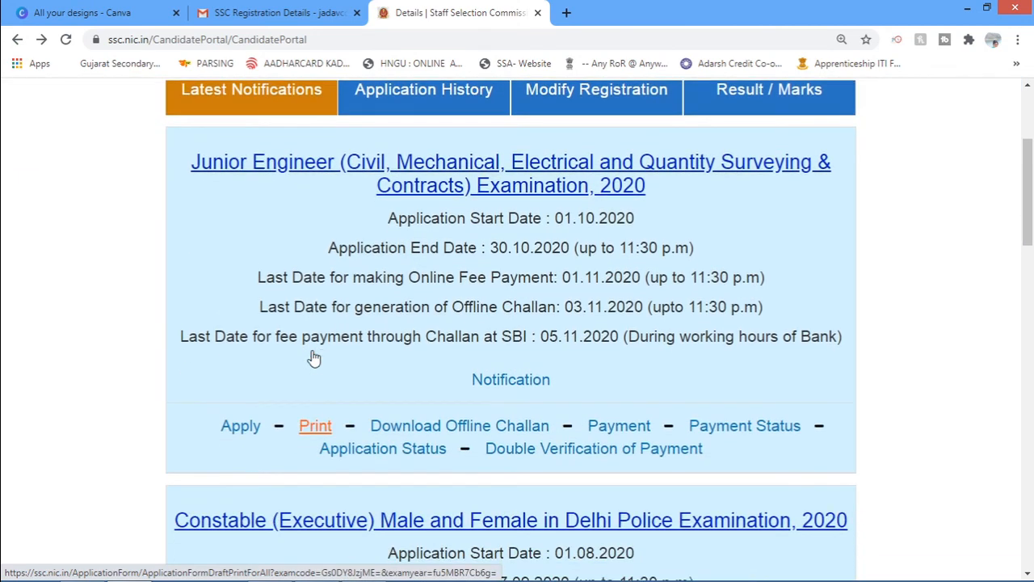
pyautogui.click(314, 428)
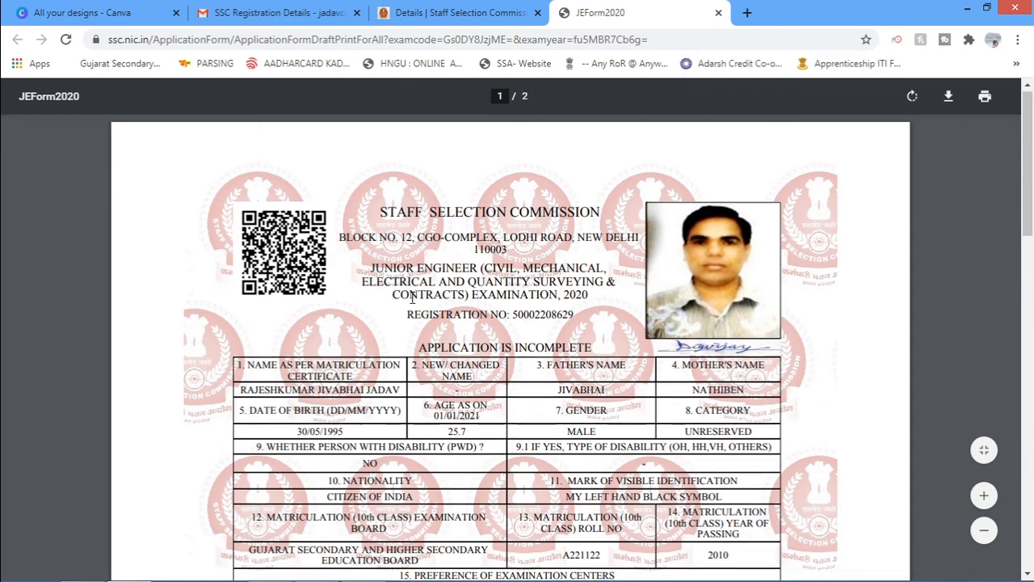
# Check the application form's print preview without printing it, and look through both pages of the form.
pyautogui.scroll(-3, 961, 186)
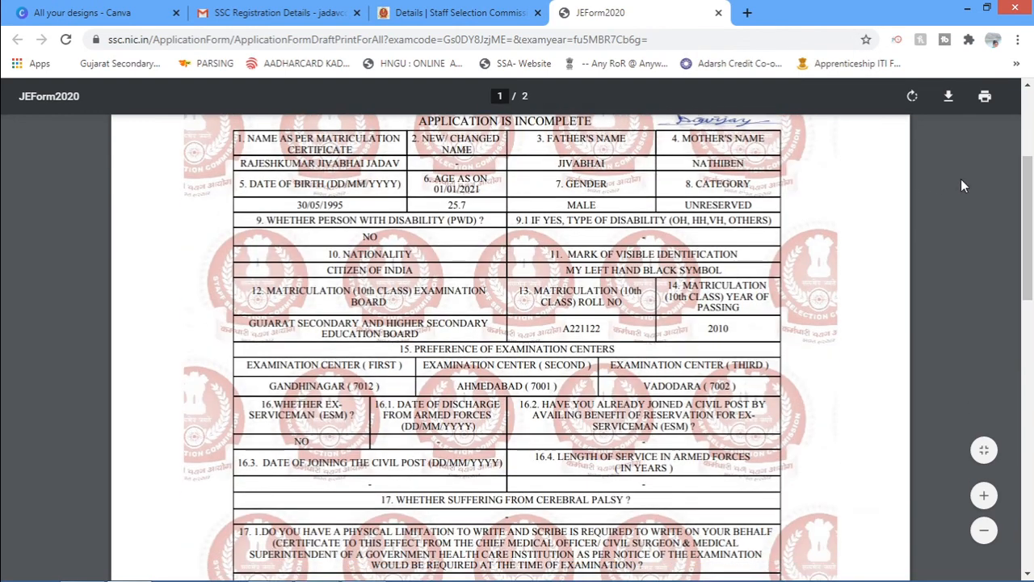
pyautogui.click(985, 96)
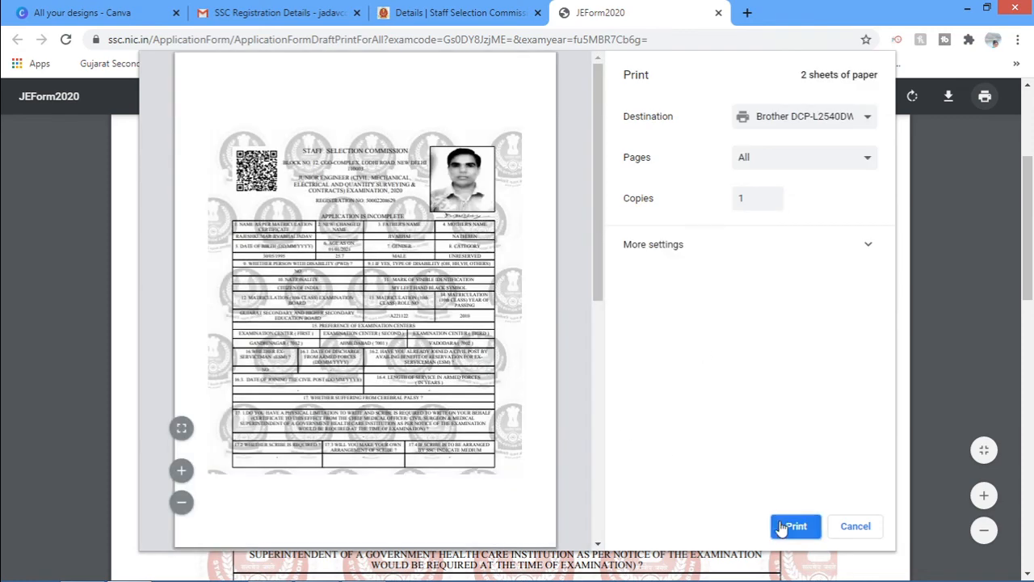
pyautogui.click(855, 527)
pyautogui.scroll(-15, 485, 412)
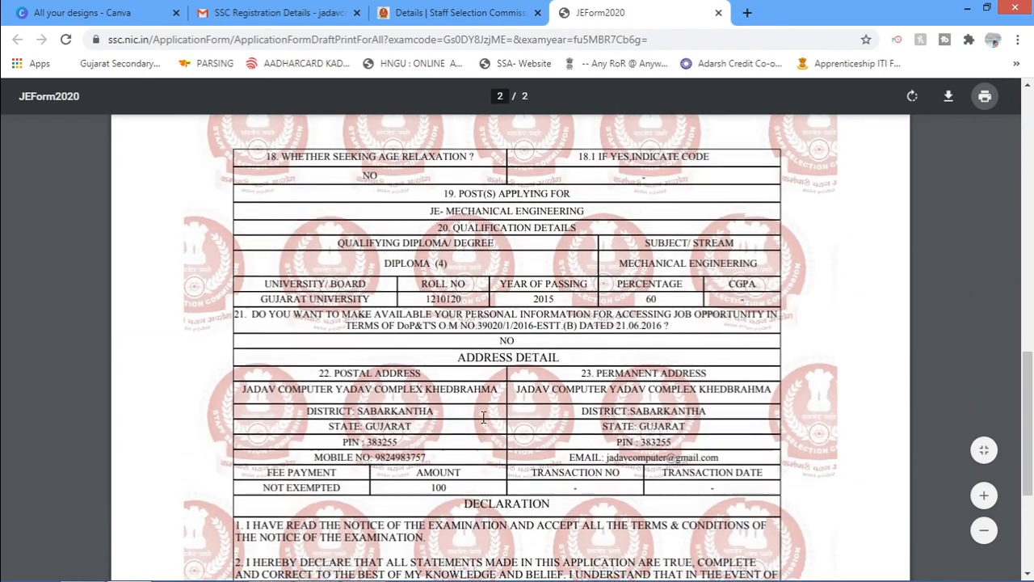
pyautogui.scroll(20, 476, 424)
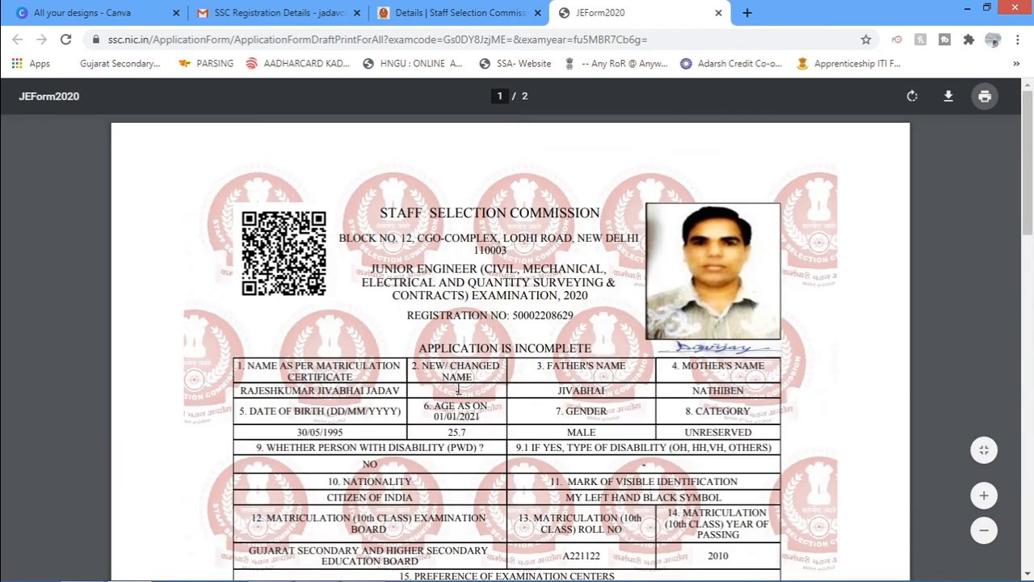